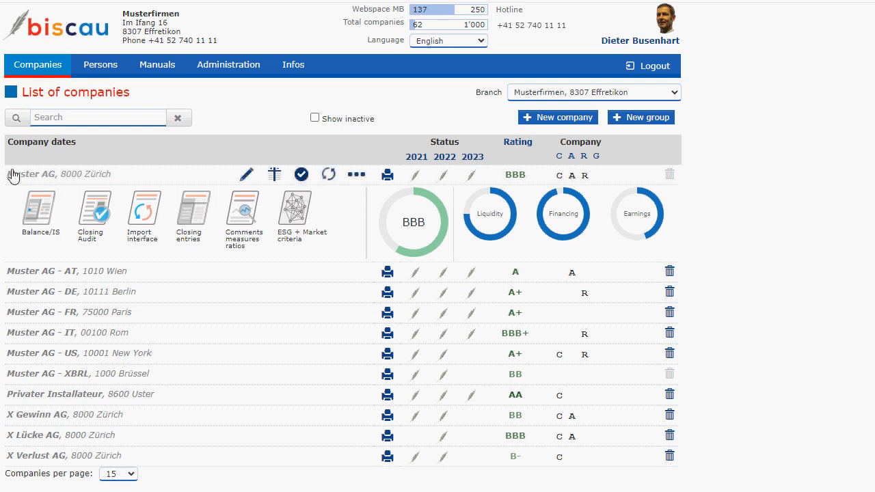
Look at Muster AG's company data and its year-end closing and audit page.
click(45, 174)
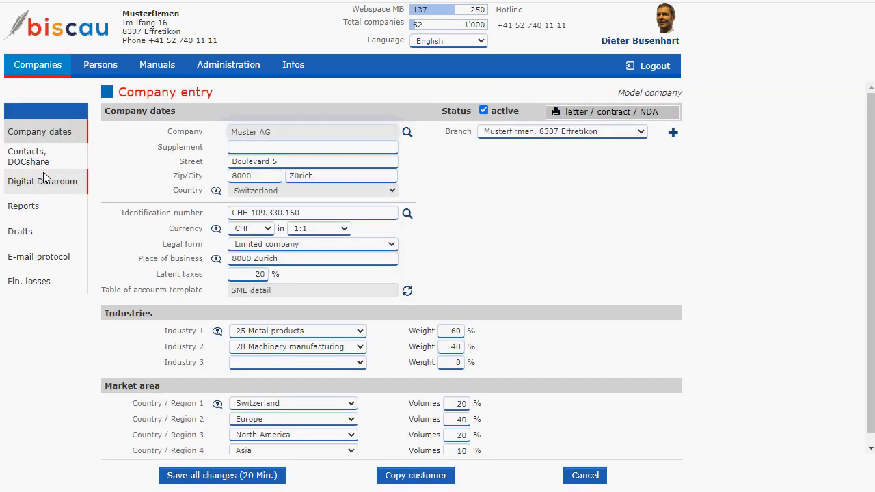
click(36, 205)
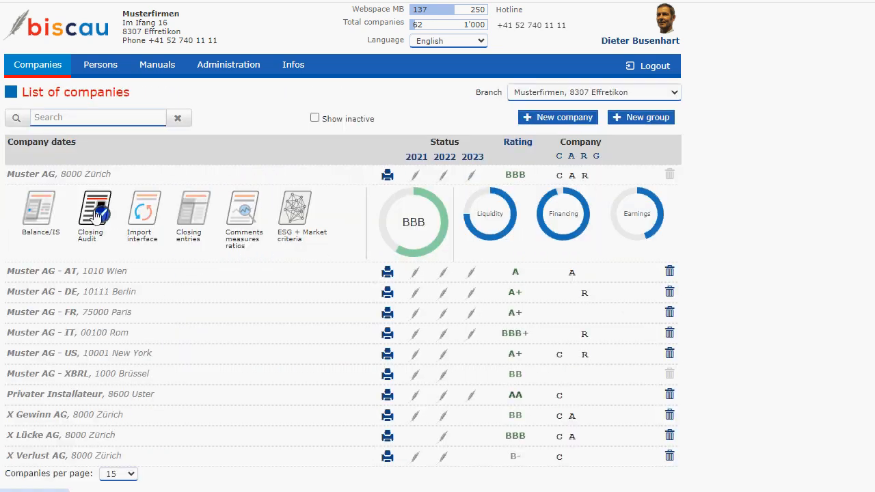
click(94, 216)
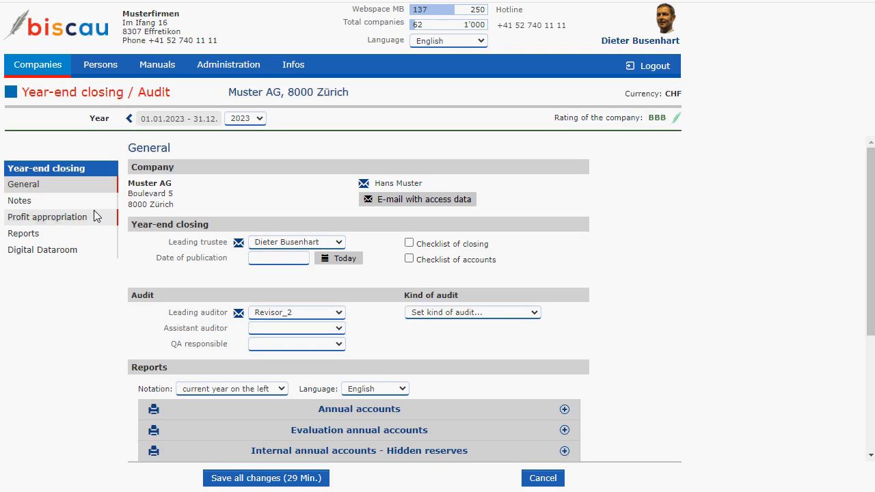
click(12, 208)
click(26, 222)
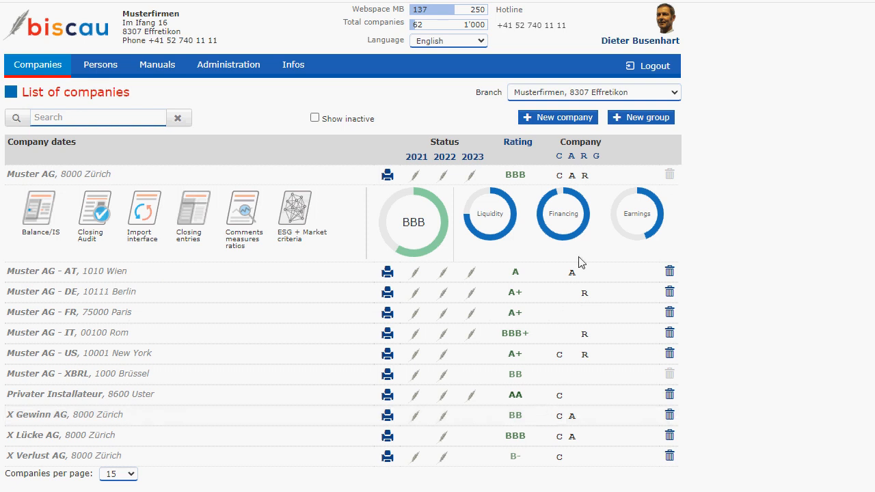
Create a new company by searching ZEFIX for "ABB c" and transferring the company data of ABB Capital AG.
click(554, 119)
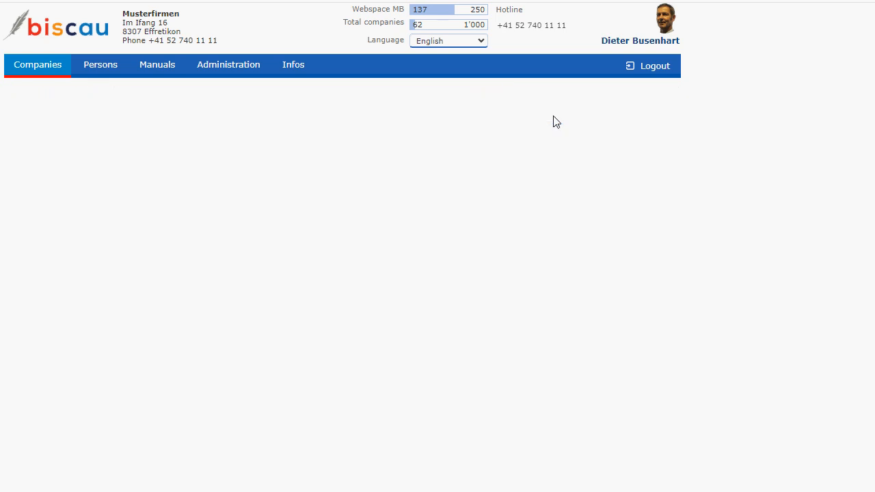
text(ABB c)
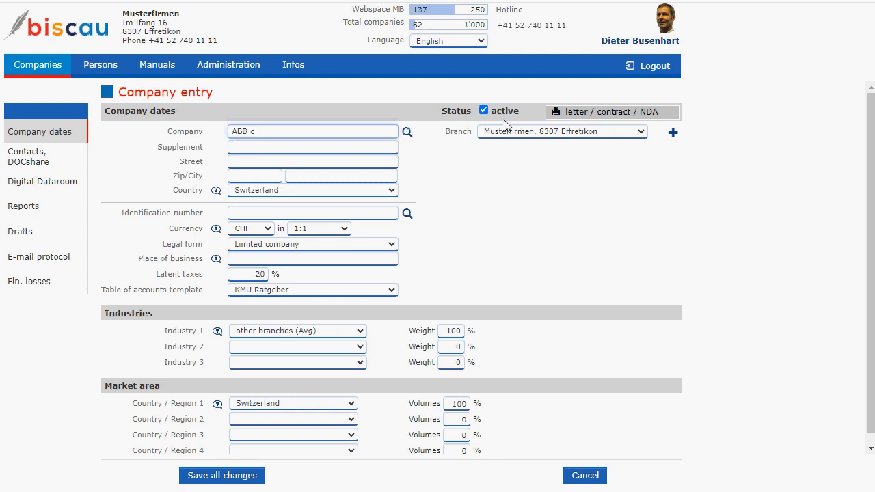
click(407, 132)
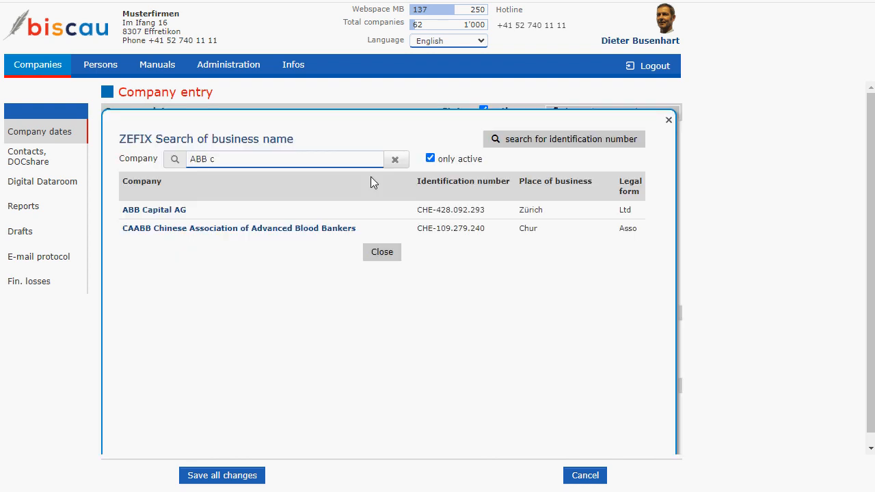
click(168, 215)
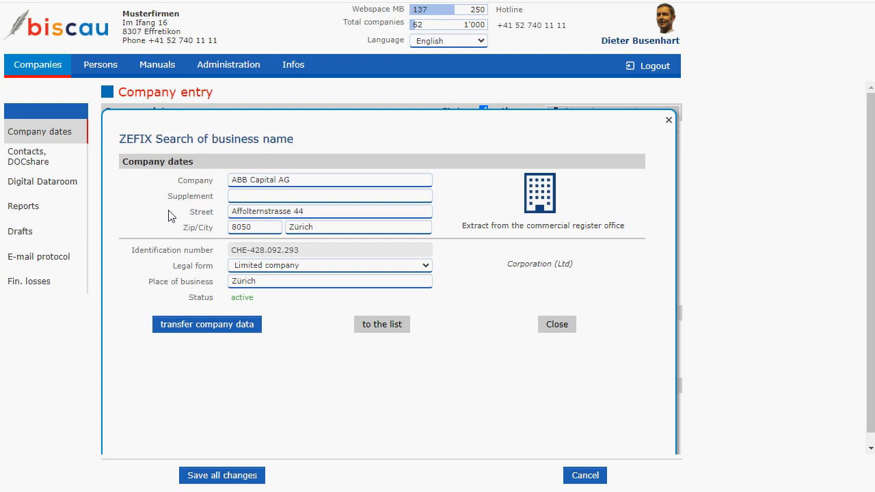
click(537, 196)
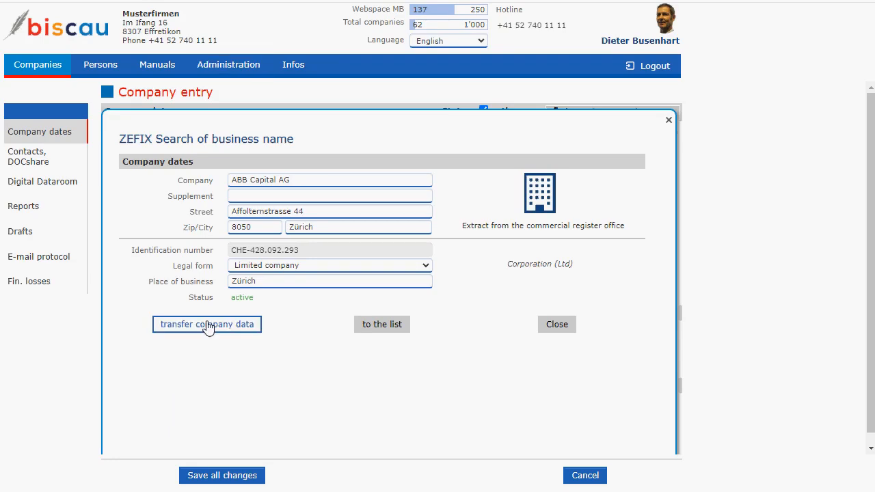
click(208, 324)
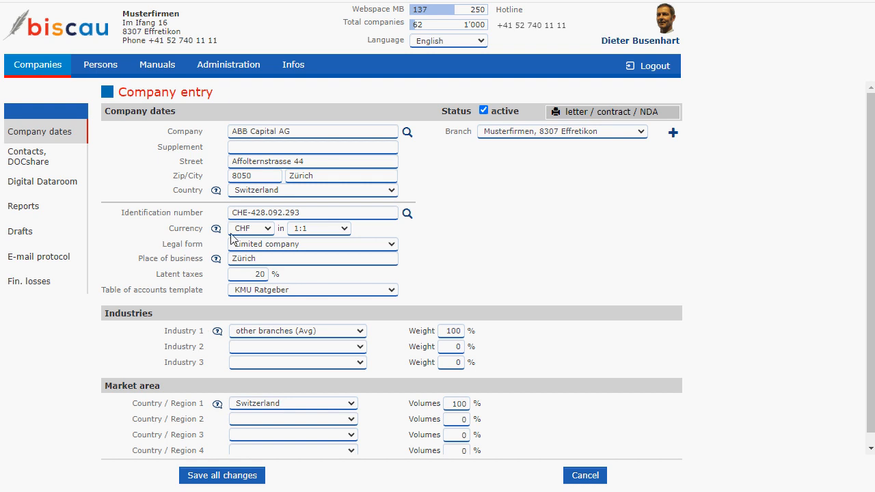
Check the available currencies and currency units for the new company without changing them.
click(270, 229)
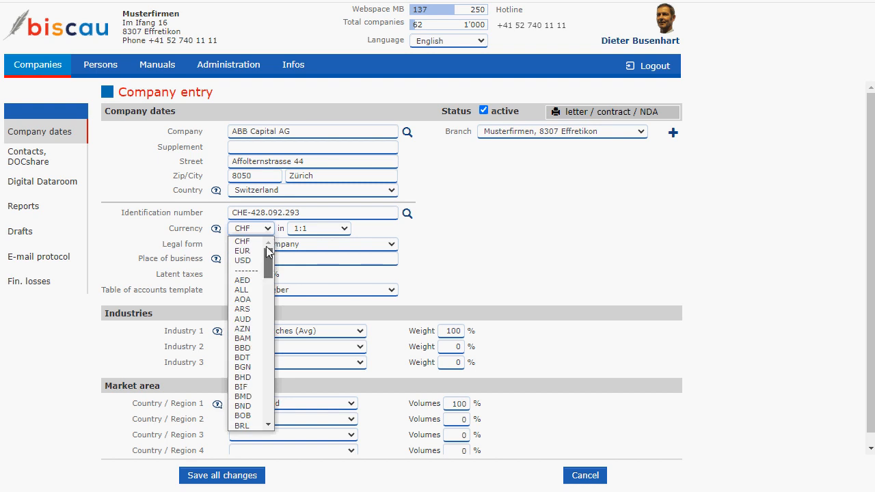
click(353, 233)
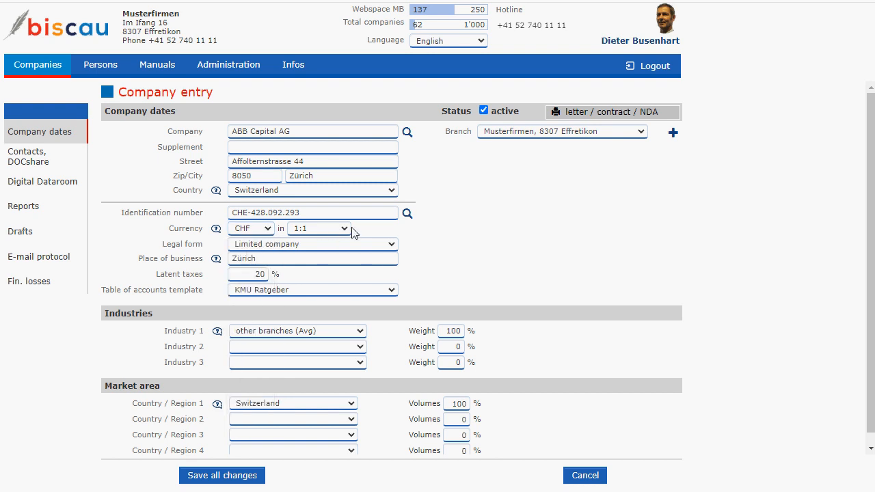
click(345, 234)
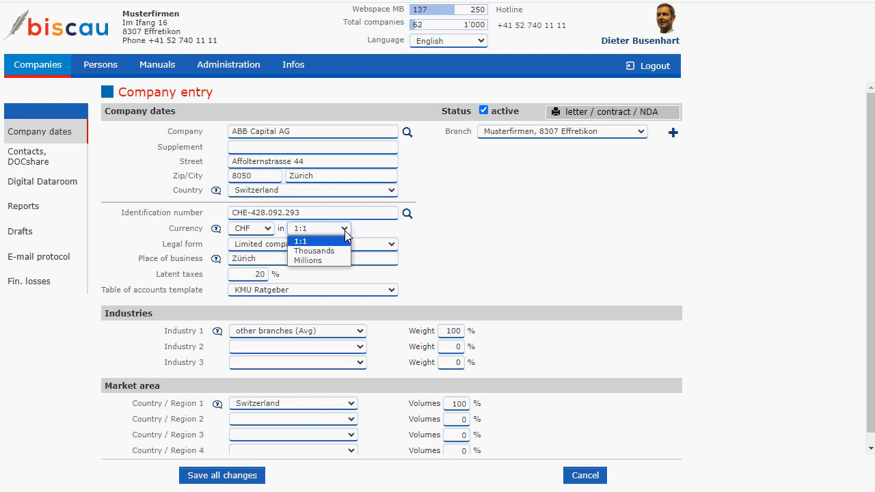
click(408, 267)
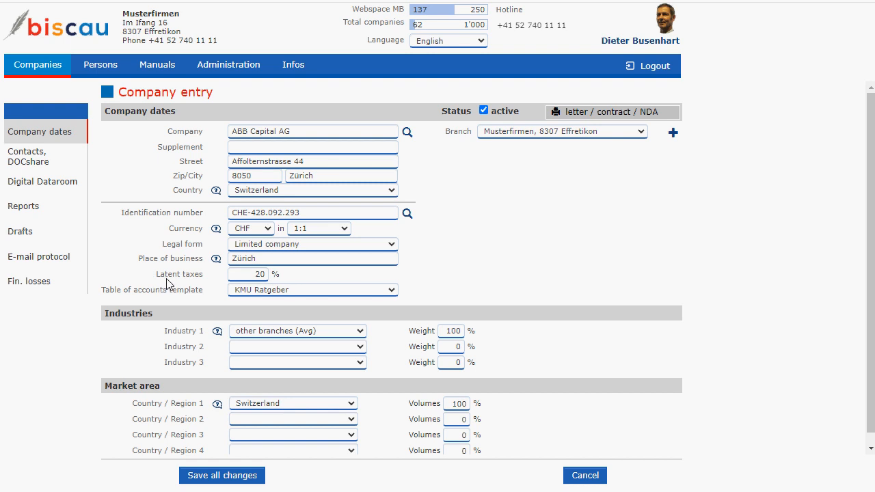
Set the table of accounts template to SME detail and Industry 1 to 28 Machinery manufacturing.
click(392, 293)
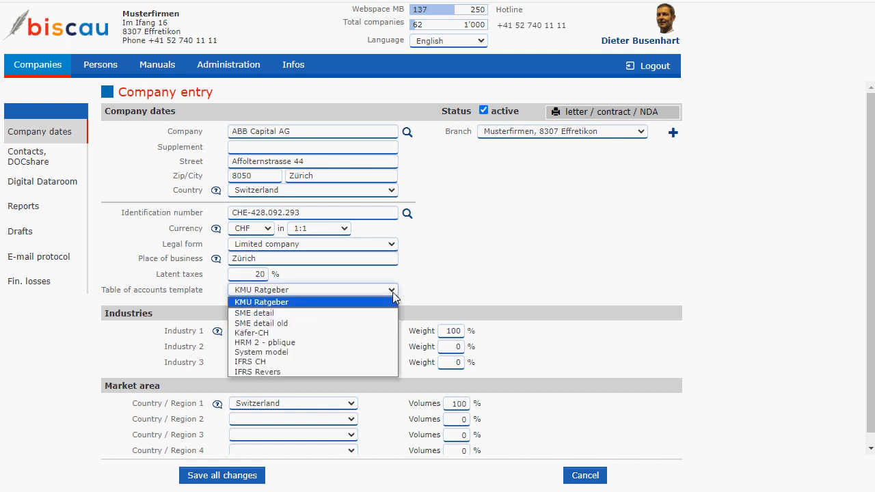
click(272, 314)
scroll(361, 323, down, 1)
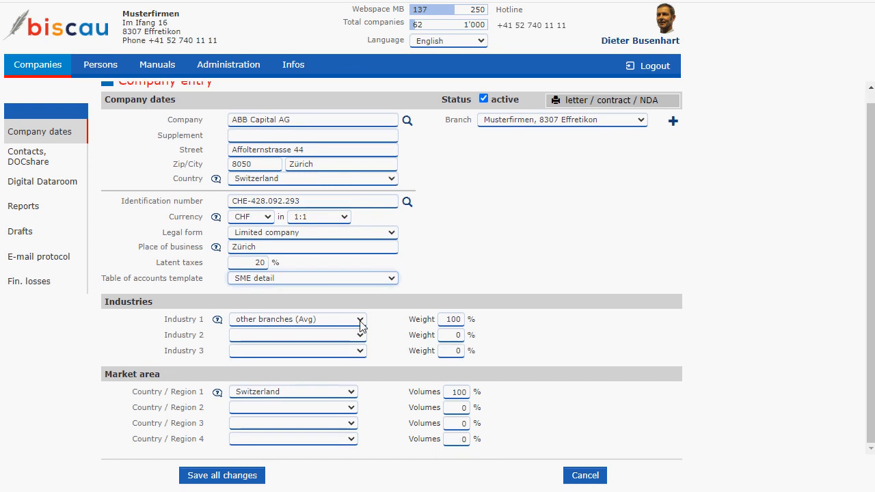
click(360, 320)
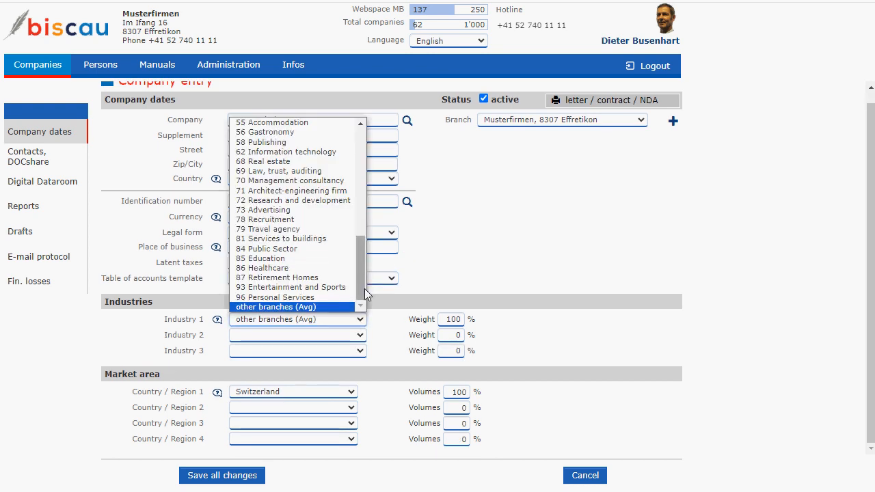
drag(363, 287, 364, 210)
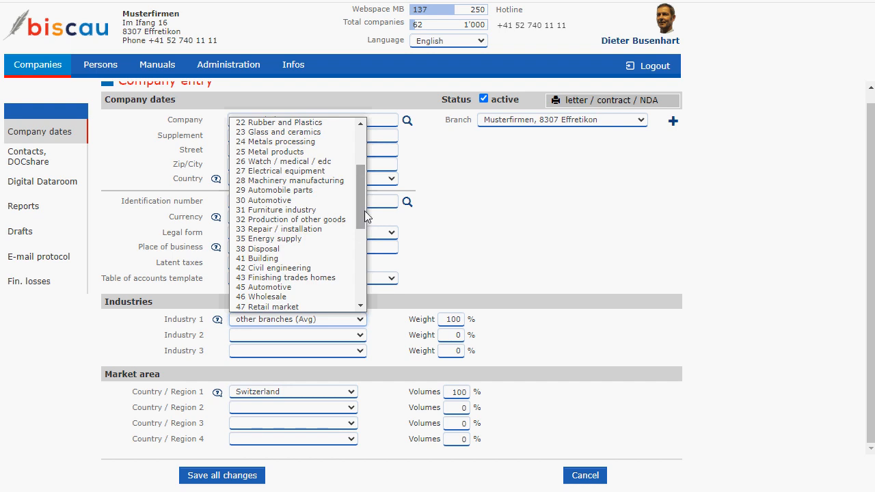
click(316, 187)
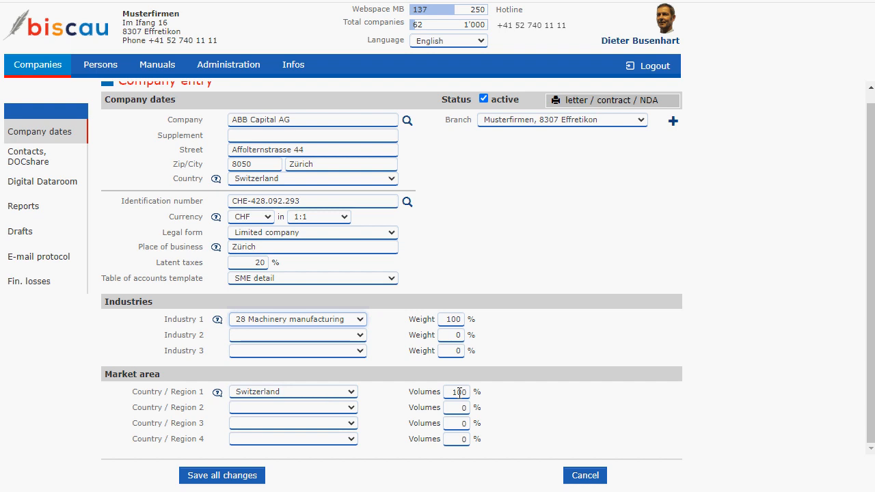
Set the market volumes to Switzerland 50 %, Eastern Europe 40 % and Asia 10 %, and read the help on outlet markets.
click(350, 409)
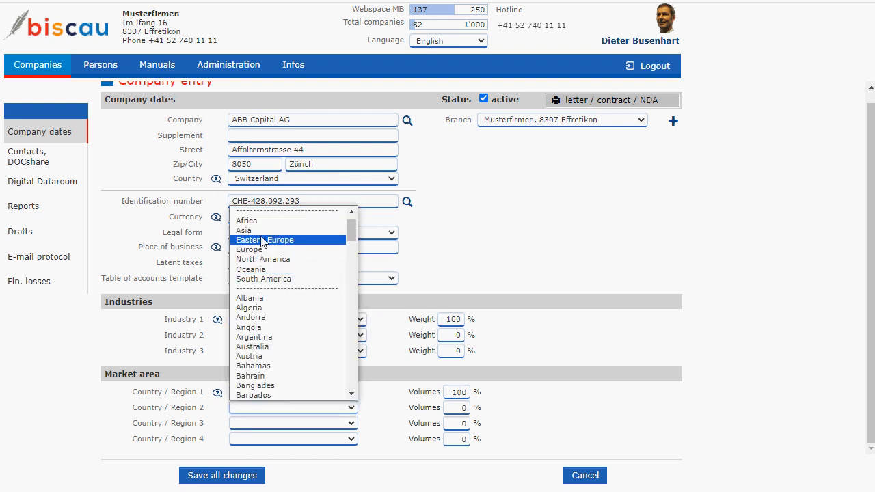
key(Return)
click(449, 408)
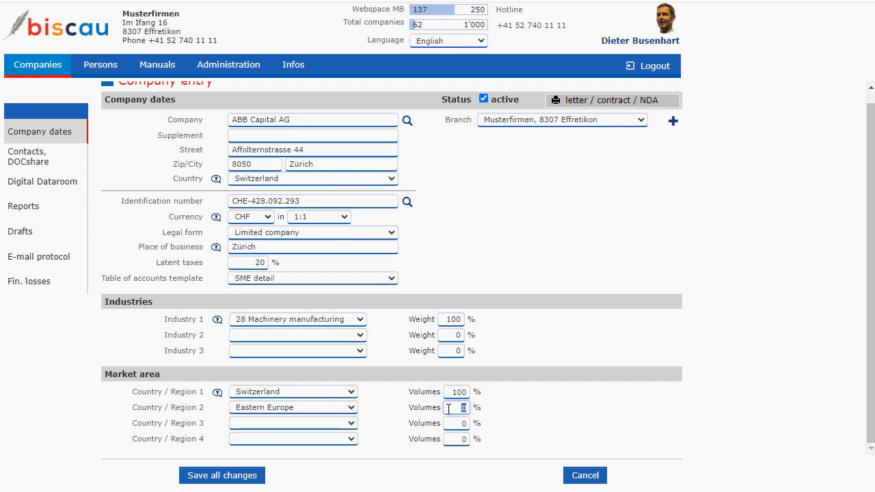
text(40)
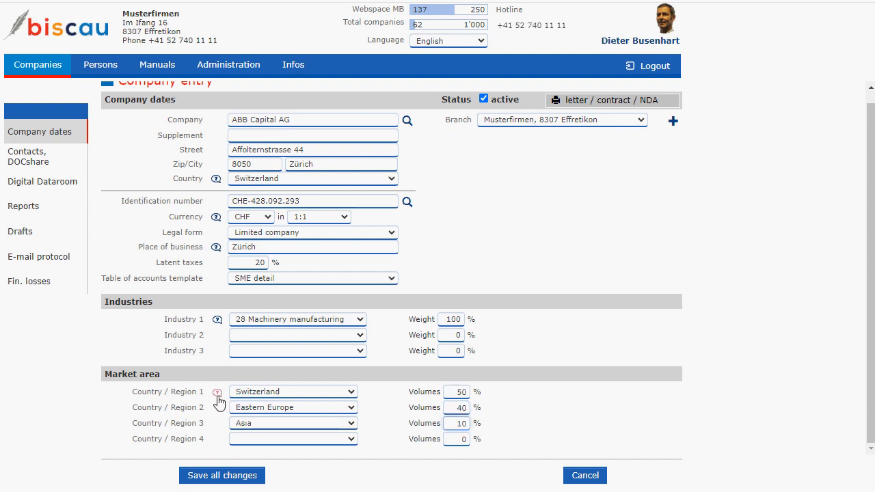
click(218, 392)
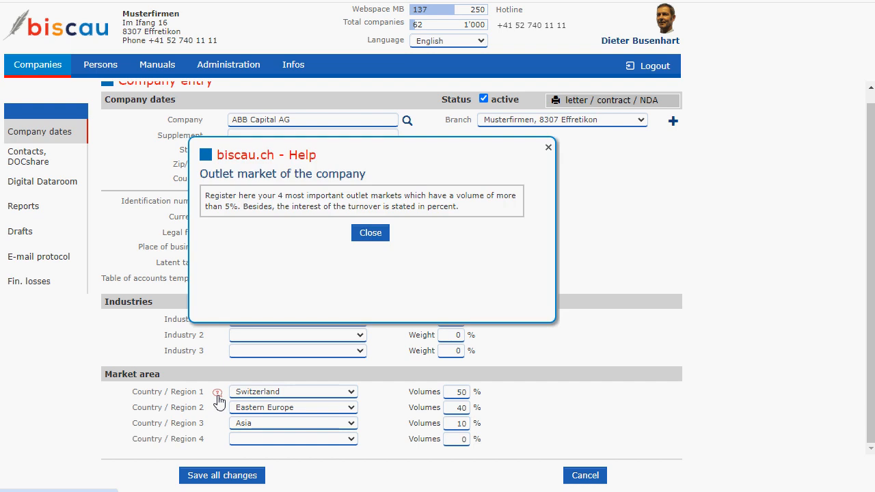
click(370, 233)
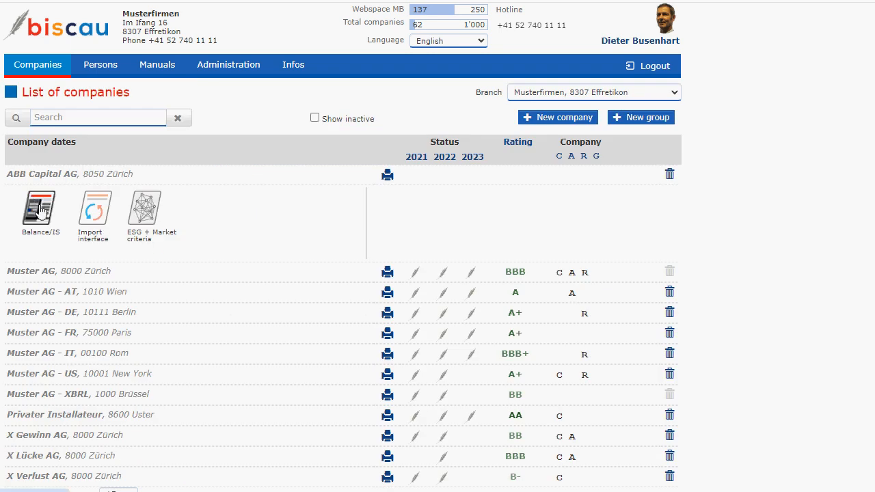
Open the financial statement entry of ABB Capital AG and set the first period's start date to 01.01.2021.
click(40, 212)
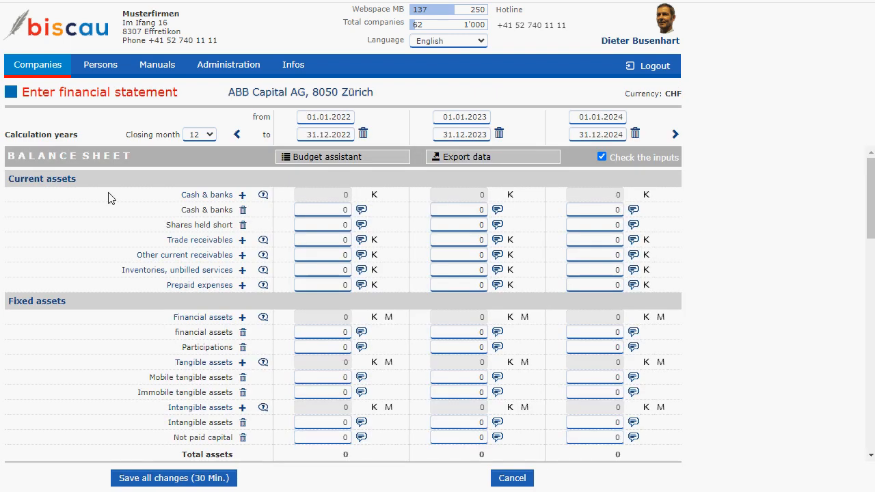
click(209, 136)
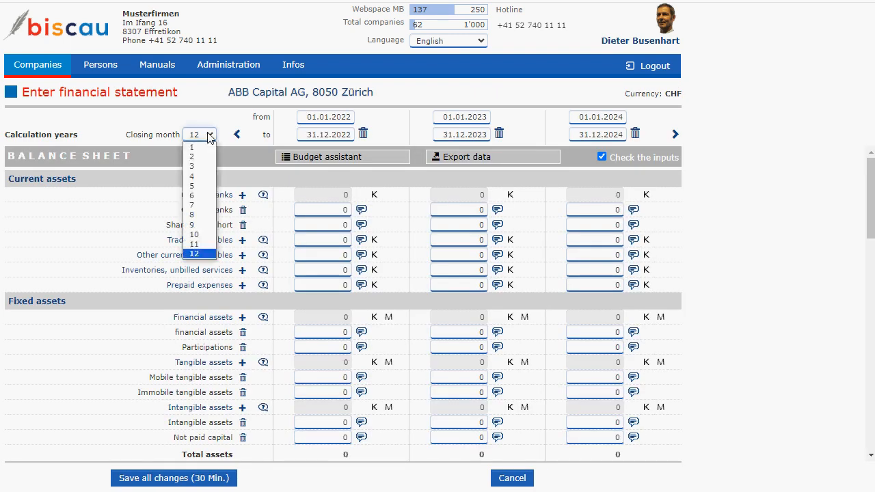
click(203, 196)
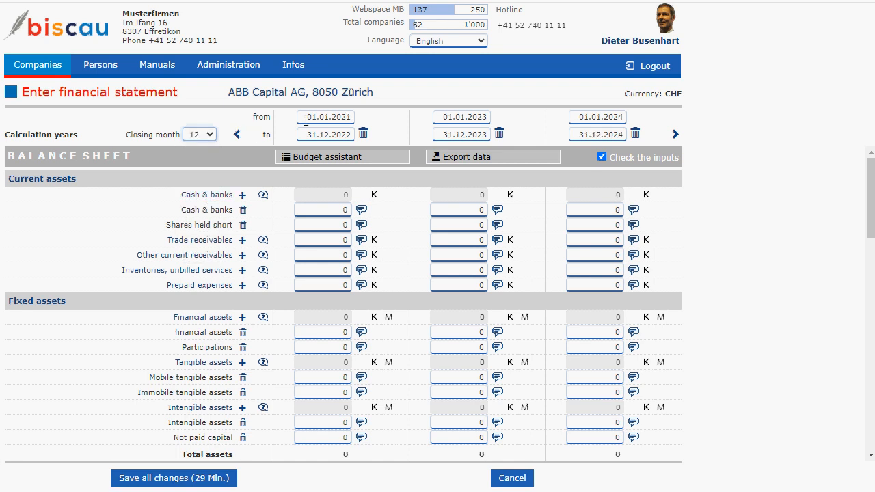
double_click(305, 119)
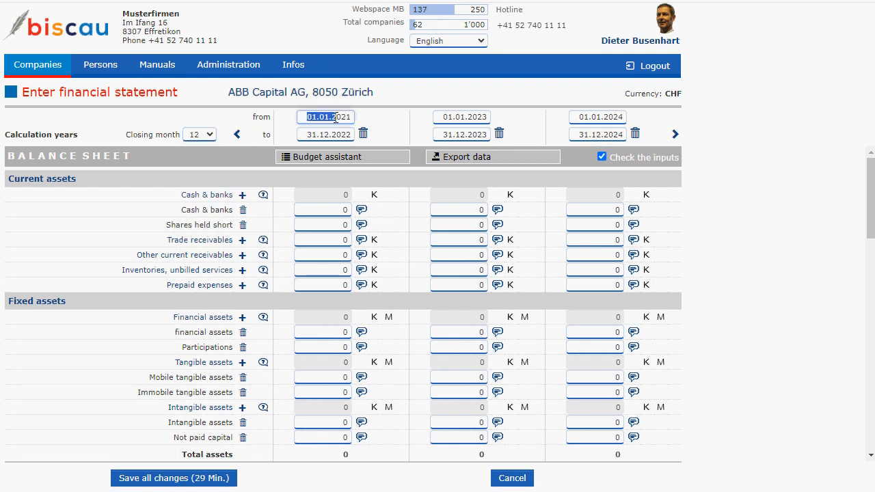
double_click(301, 134)
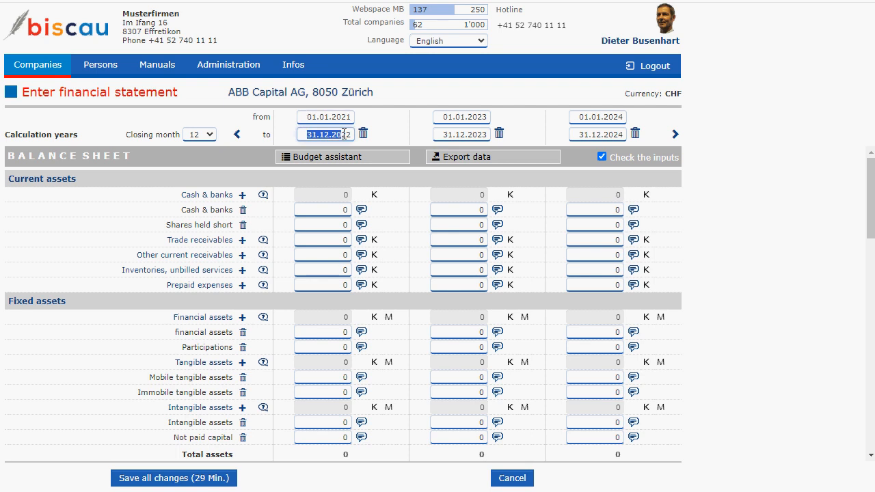
View the form for adding a subaccount to Trade receivables and close it without creating an account.
click(243, 241)
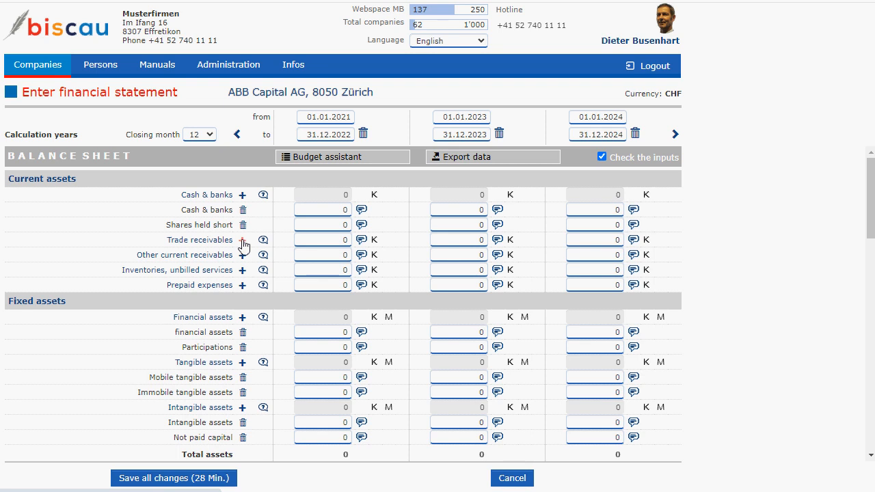
click(242, 240)
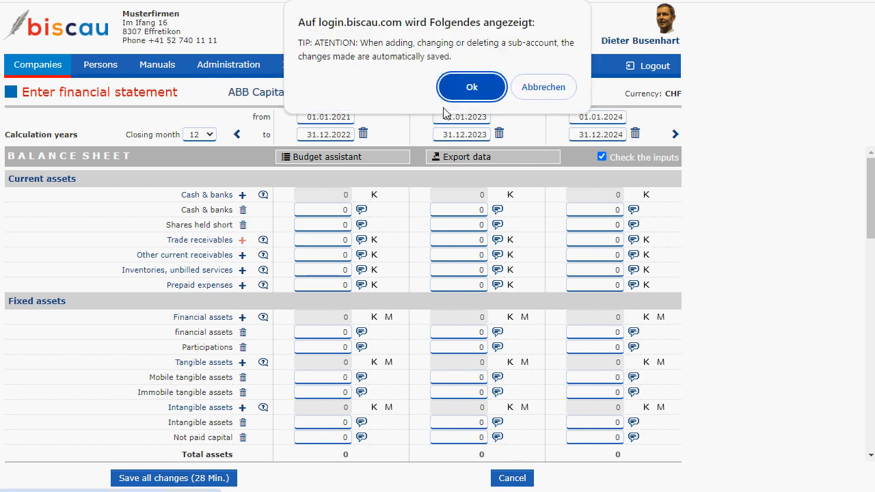
click(463, 95)
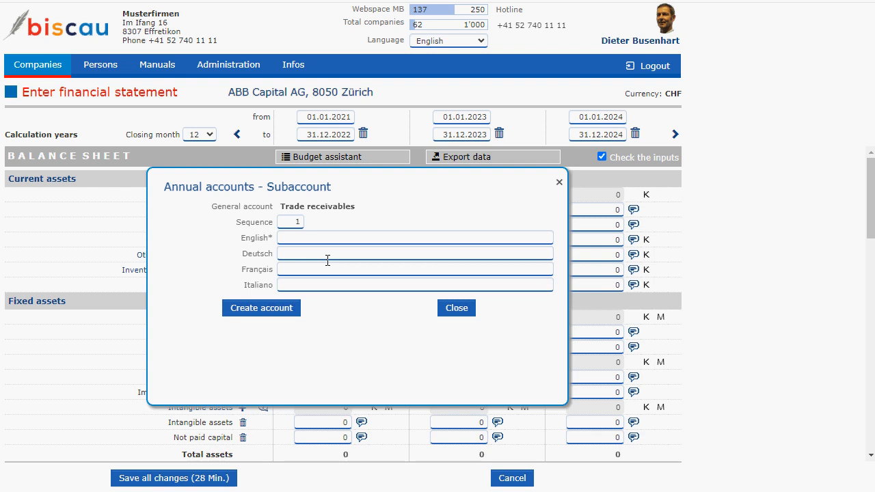
click(456, 307)
Look through the asset, liability, equity, earnings and expense accounts of the financial statement.
scroll(481, 278, down, 3)
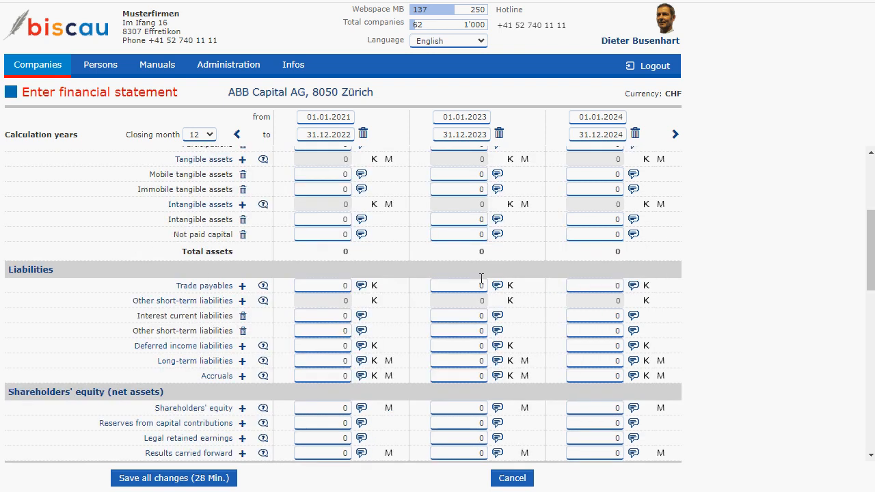
scroll(481, 279, down, 3)
scroll(481, 279, down, 3)
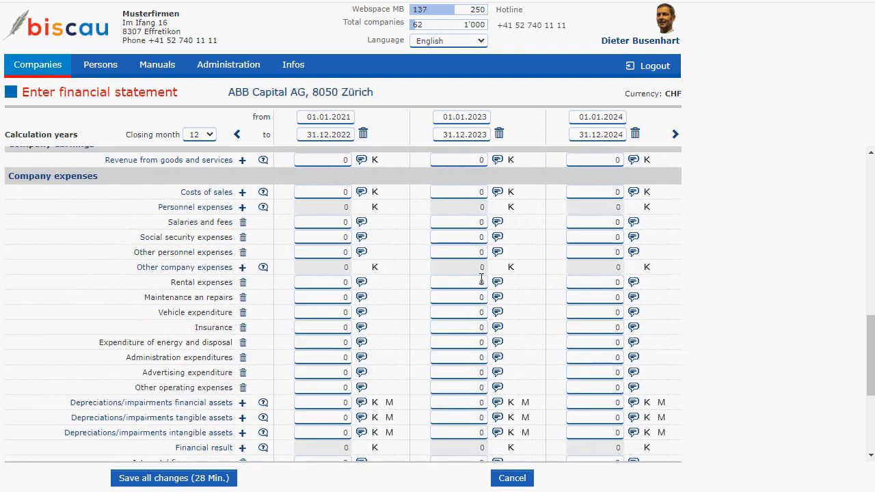
scroll(481, 279, down, 1)
scroll(329, 222, up, 10)
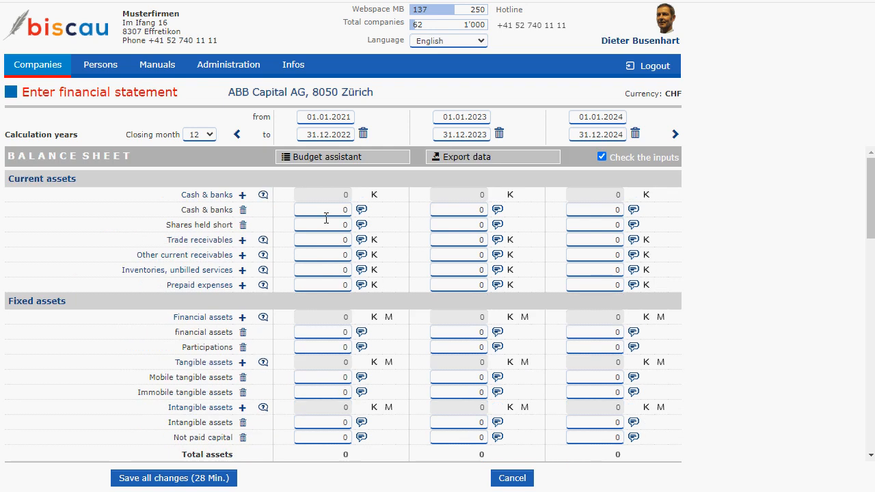
Enter 50+10 as the Cash & banks amount of the first period.
click(323, 210)
text(50+10)
key(Tab)
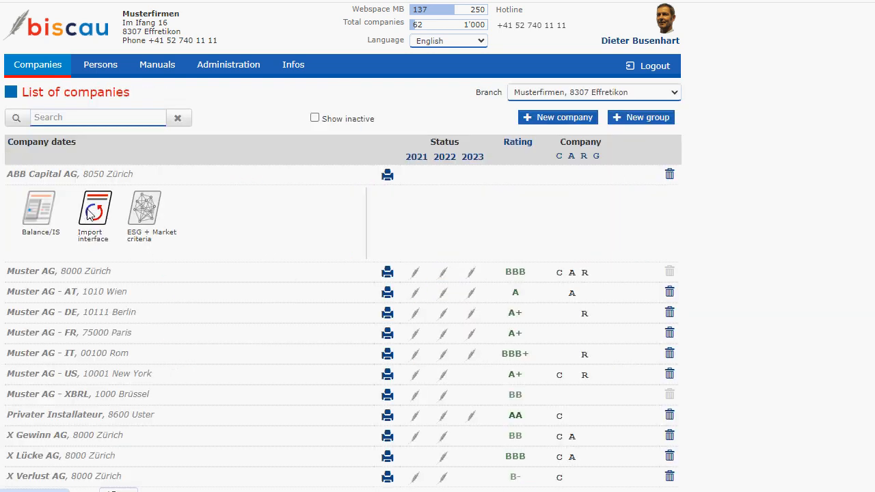
Import the balance files Muster AG 2021, 2022 and 2023 into ABB Capital AG with the standard import schema.
click(85, 212)
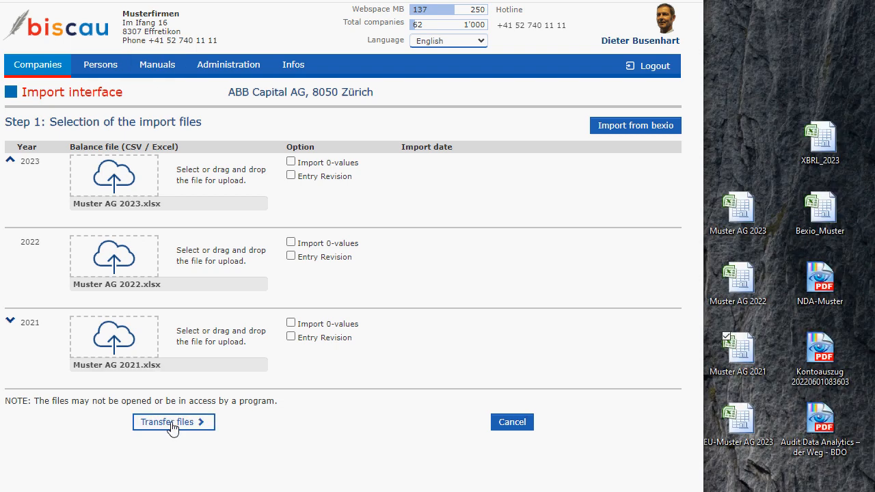
click(172, 425)
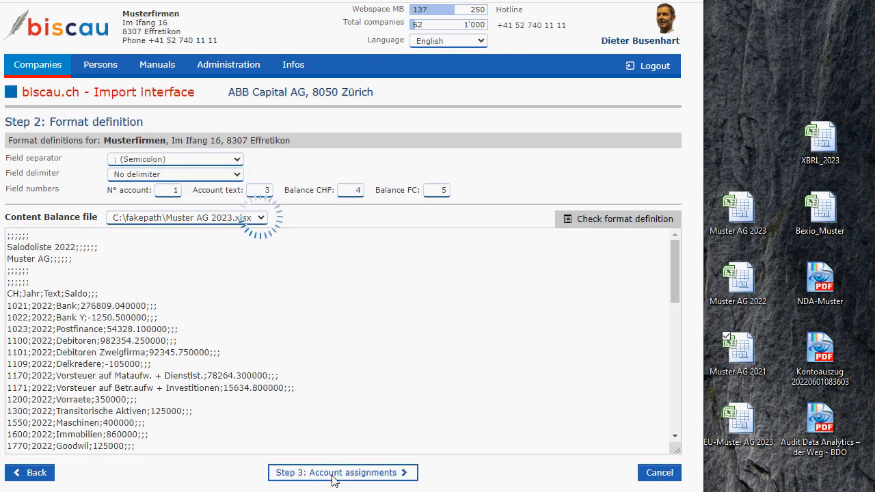
click(332, 473)
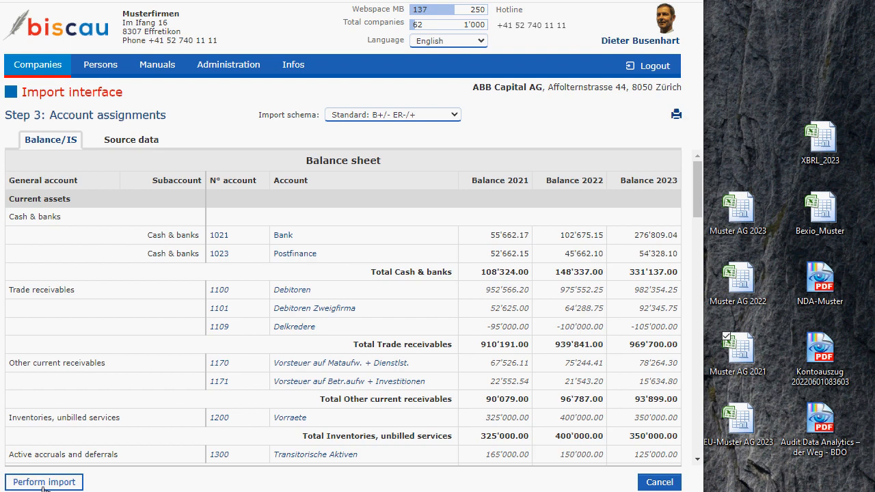
click(44, 482)
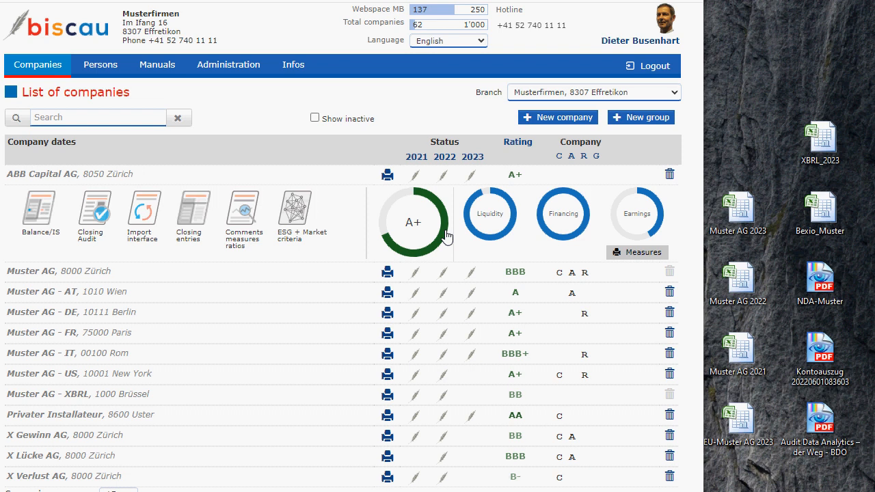
Open the financial statement of ABB Capital AG and check the imported source accounts behind the 2023 Cash & banks amounts.
click(38, 208)
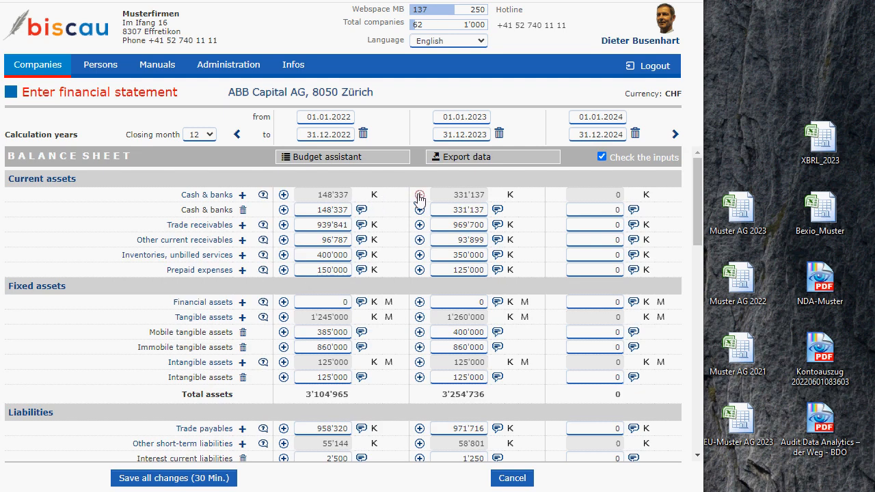
click(419, 195)
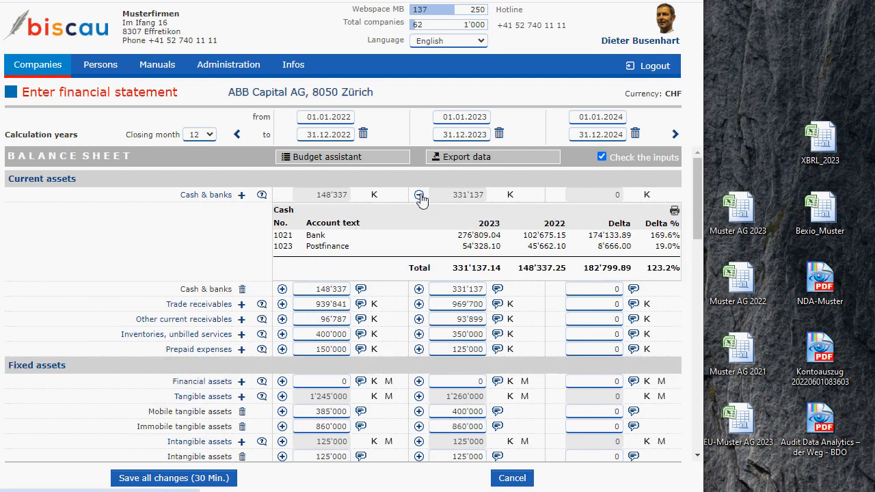
click(419, 196)
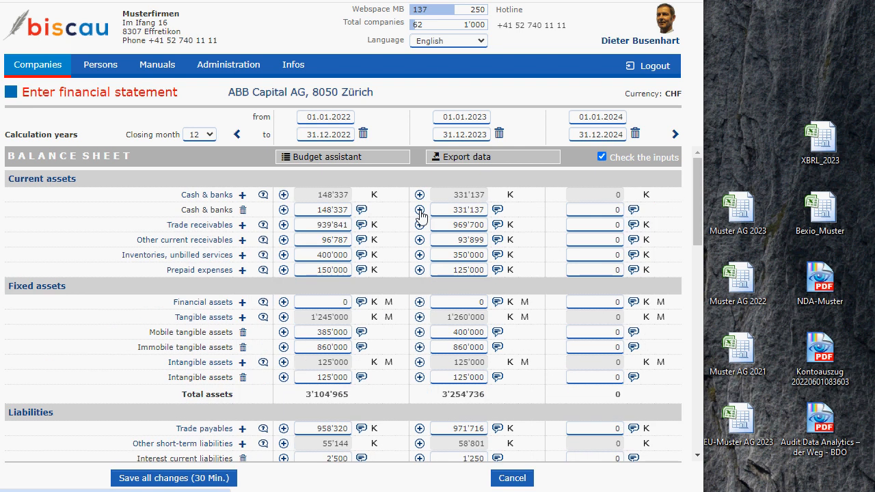
click(419, 210)
click(419, 210)
Open the correction of the retained earnings difference and set the correct annual profit/loss for 2021 to 67'495.
scroll(269, 223, down, 3)
scroll(269, 223, down, 2)
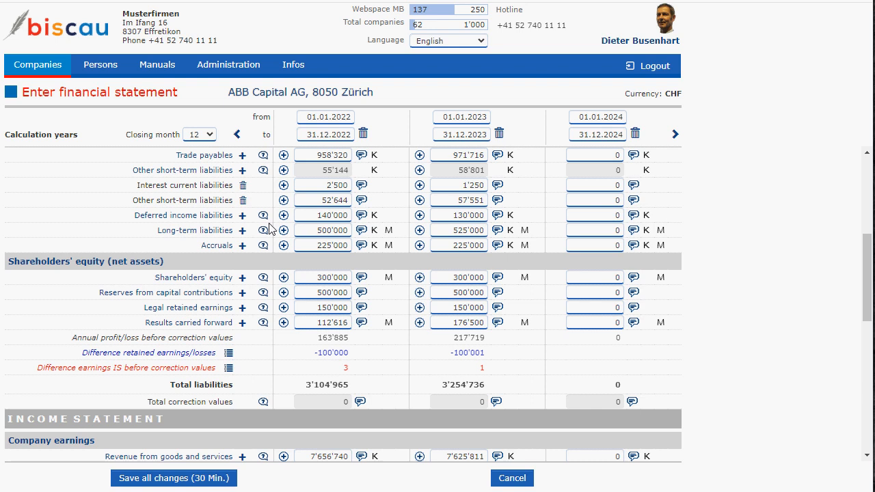
click(229, 355)
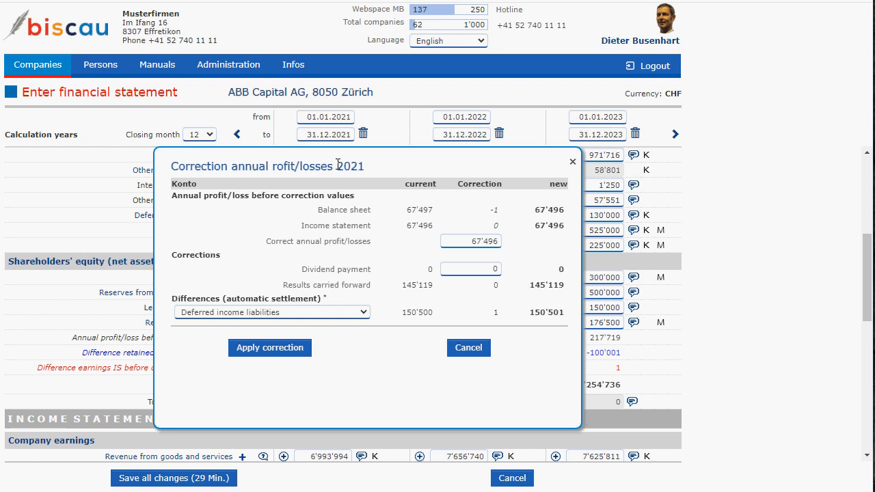
drag(337, 164, 391, 166)
click(393, 170)
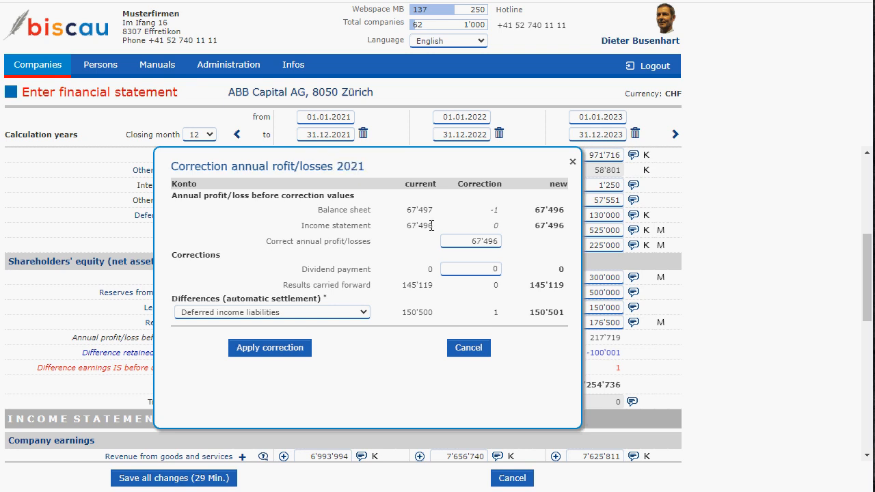
click(500, 241)
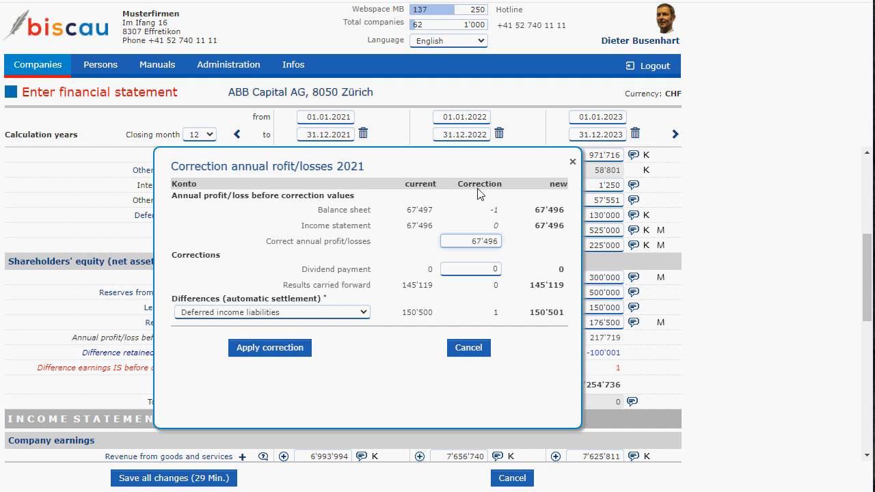
key(BackSpace)
text(5)
click(528, 237)
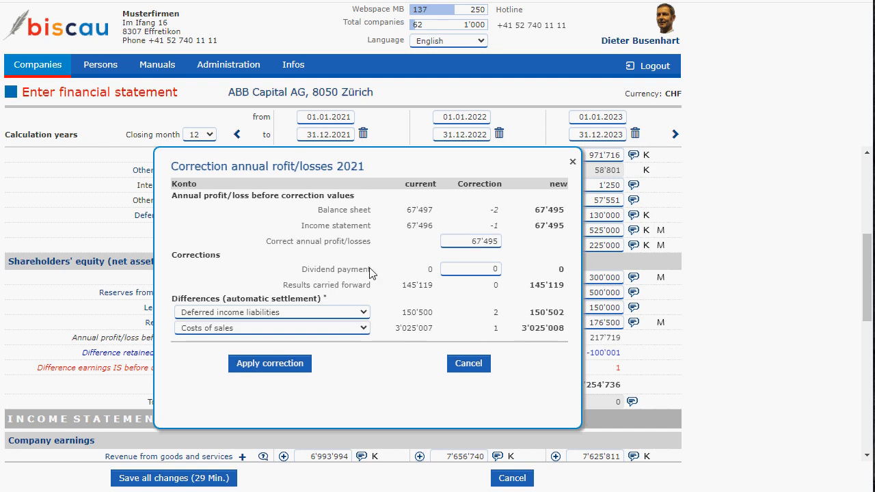
Keep Deferred income liabilities as the settlement account and apply the 2021 correction.
click(363, 313)
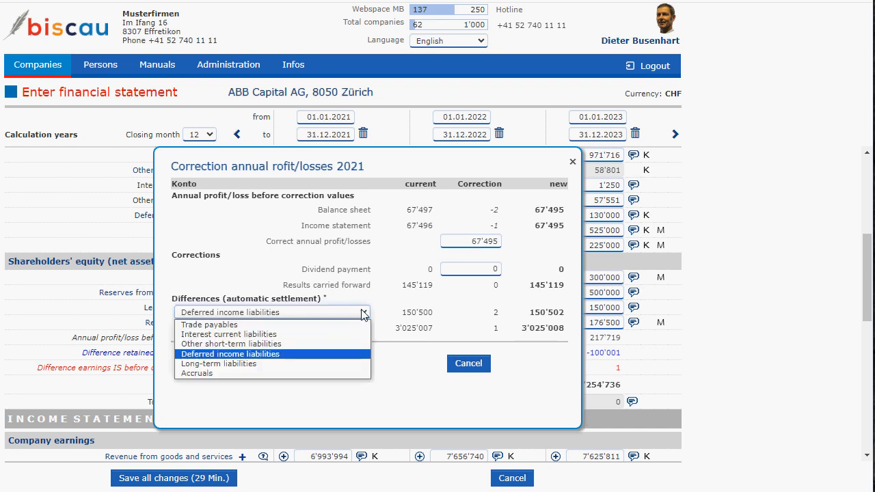
click(299, 287)
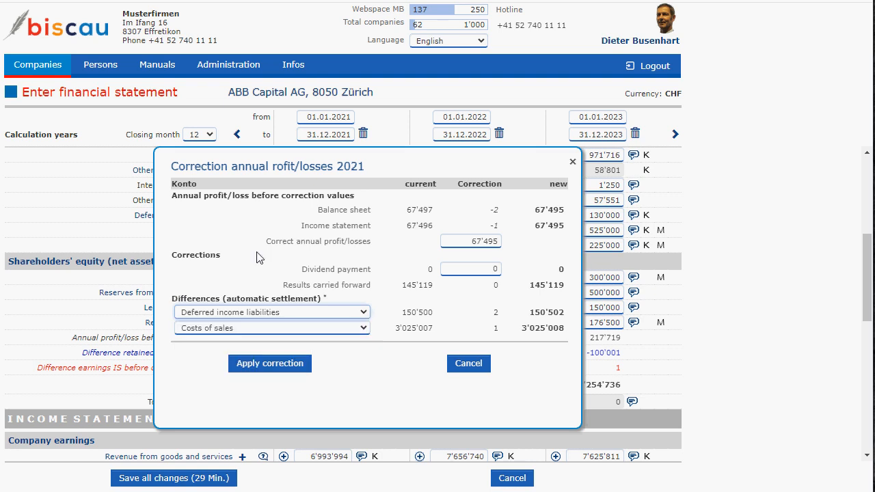
click(269, 366)
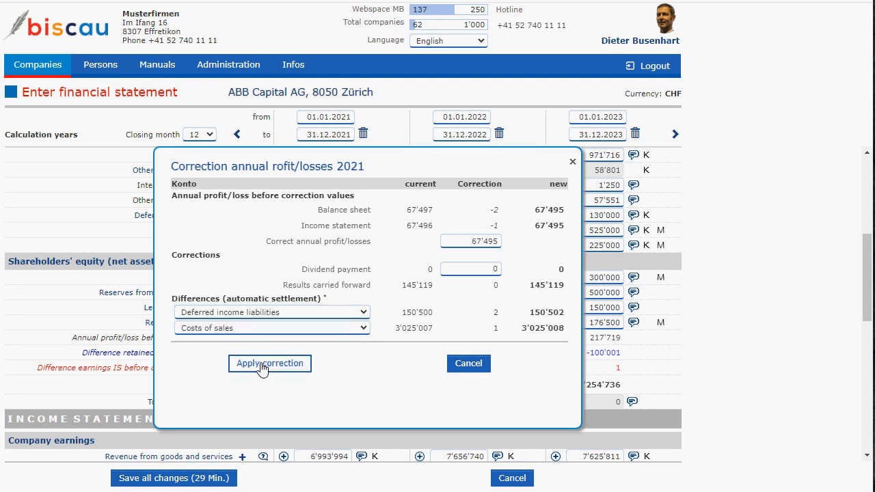
click(262, 366)
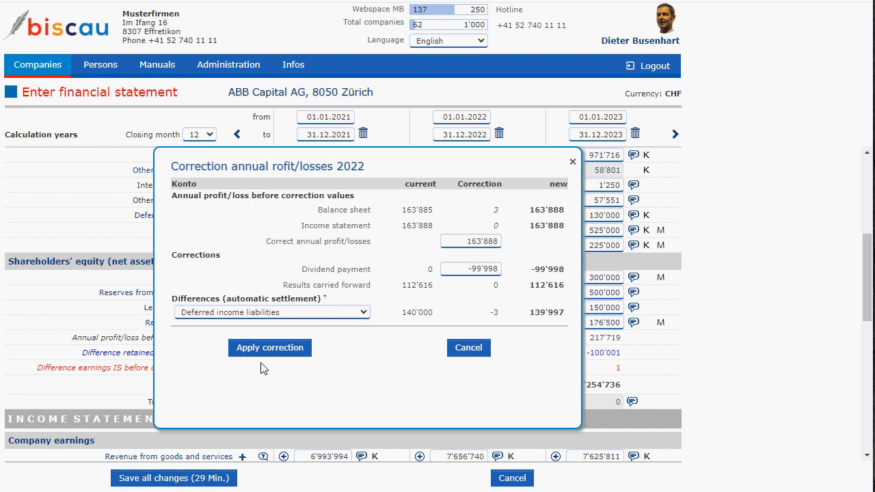
Set the dividend payment in the 2022 profit/loss correction to -100'000.
double_click(339, 164)
click(389, 168)
key(Tab)
key(BackSpace)
key(BackSpace)
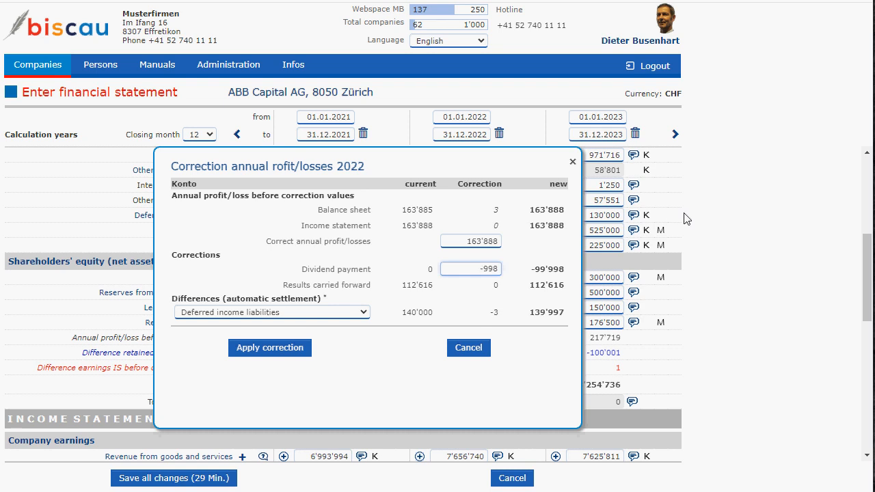
key(BackSpace)
key(BackSpace)
key(BackSpace)
text(100000)
click(513, 247)
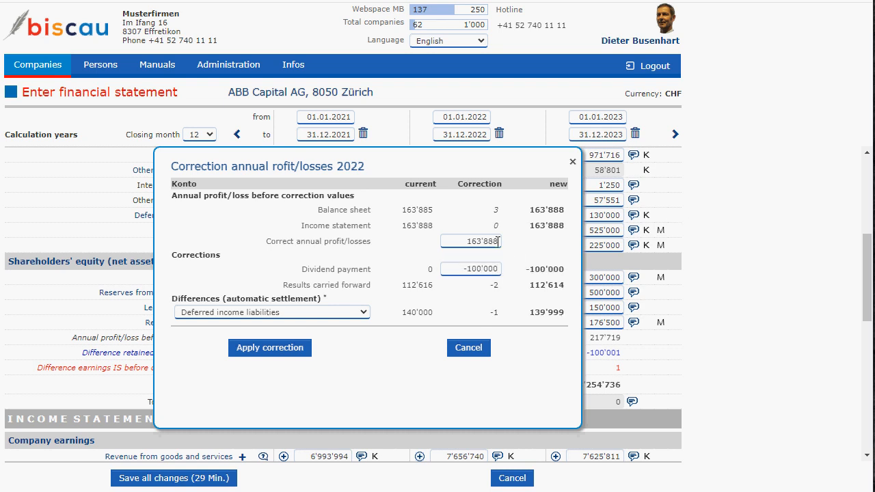
Set the correct annual profit/loss for 2022 to 163'885 and apply the correction.
click(498, 241)
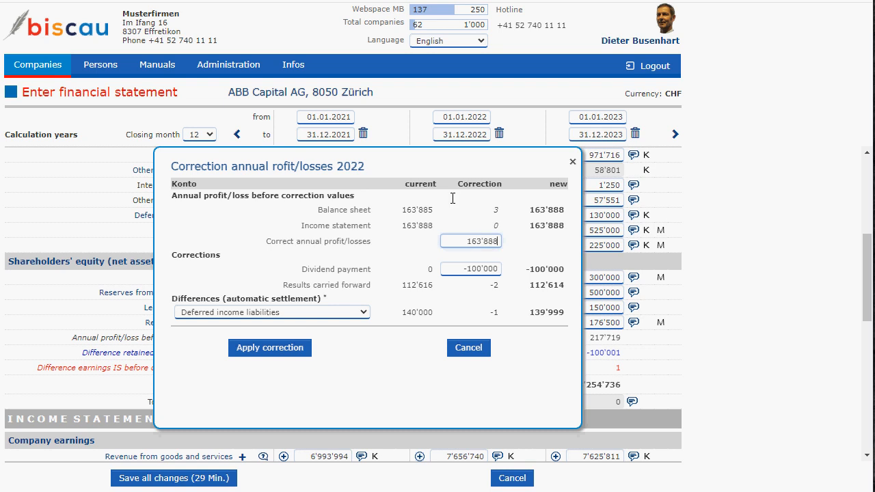
key(BackSpace)
text(5)
click(403, 301)
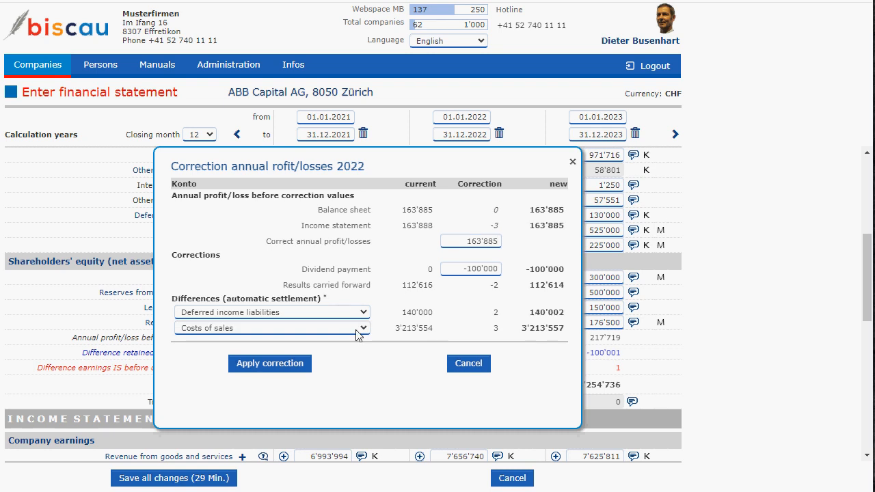
click(269, 365)
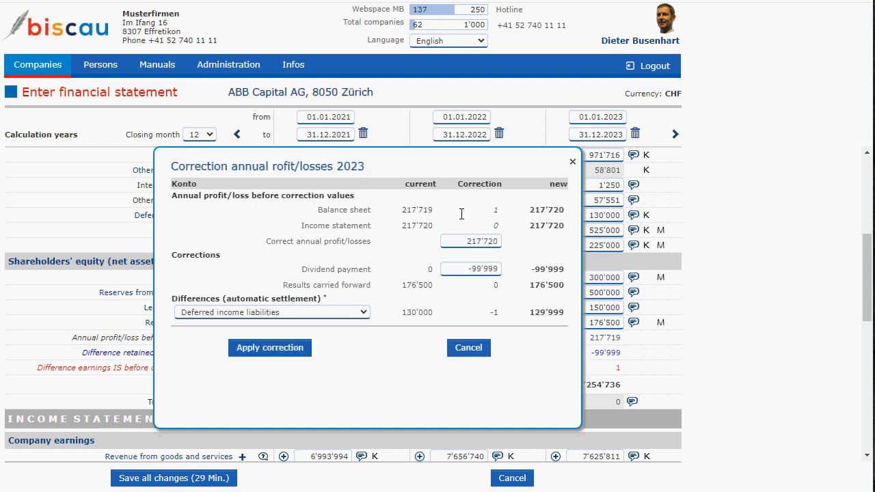
Set the dividend payment in the 2023 profit/loss correction to -100'000 and apply the correction.
drag(473, 268, 527, 268)
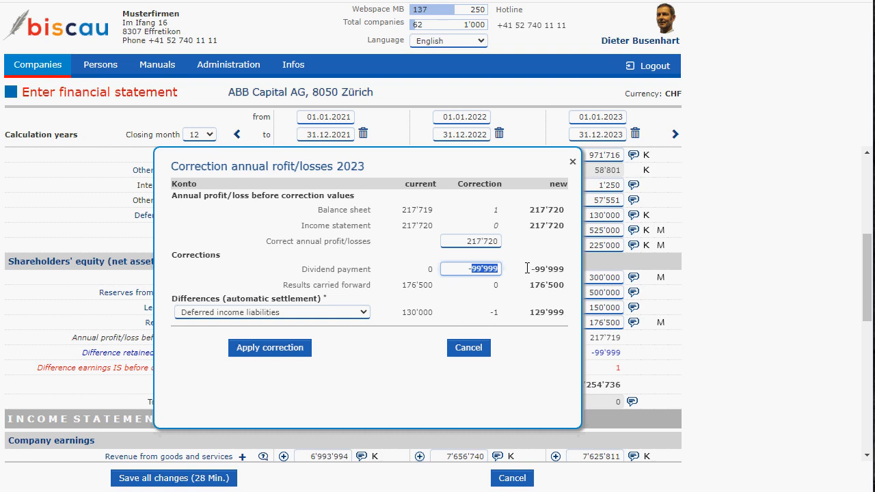
text(100')
text(00)
text(000)
click(573, 265)
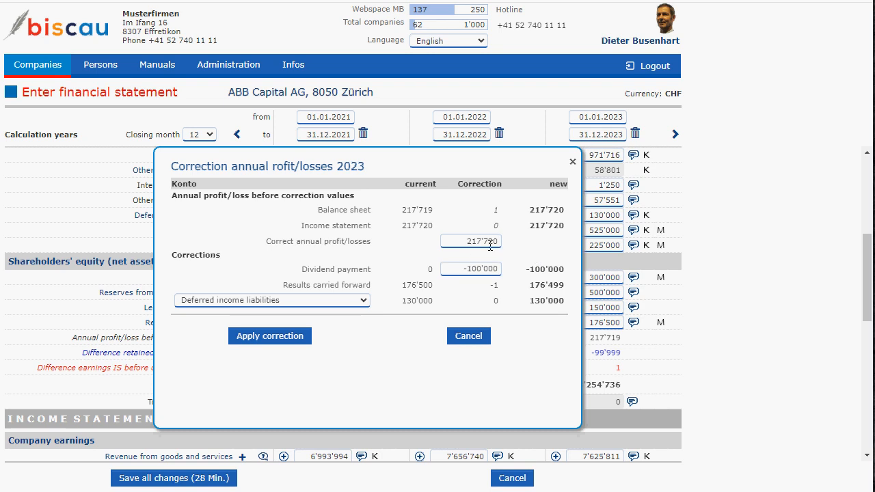
click(262, 344)
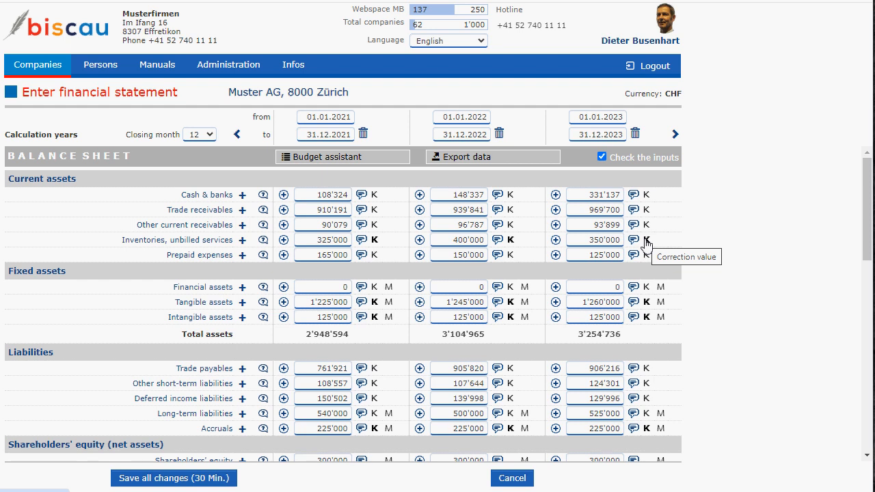
View the 2023 correction values of Muster AG for Inventories, unbilled services and for Personnel expenses, leaving them unedited.
click(646, 240)
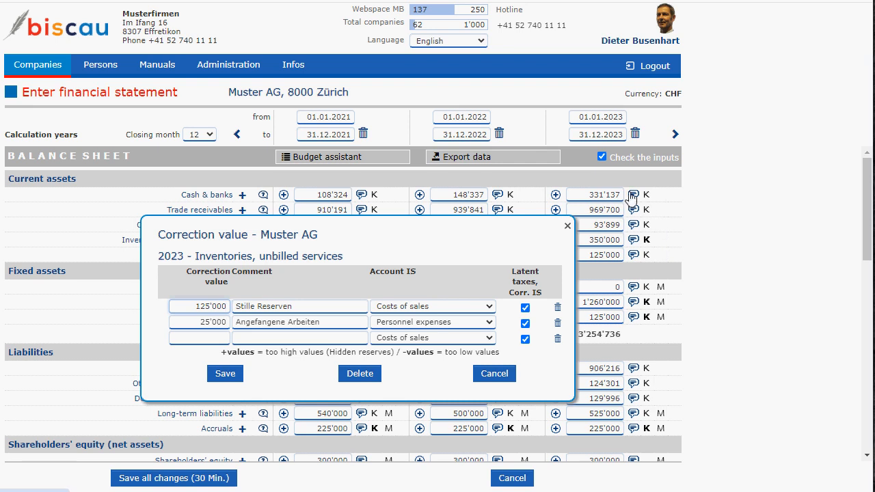
click(567, 225)
scroll(567, 239, down, 8)
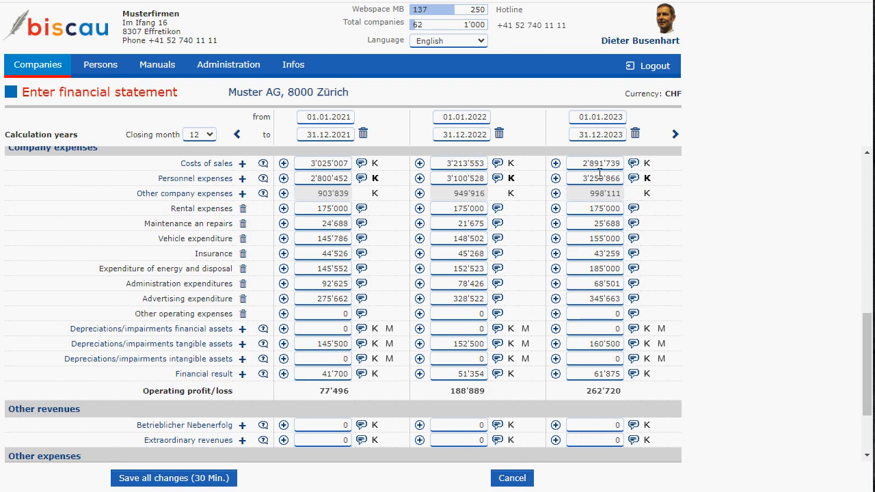
click(635, 179)
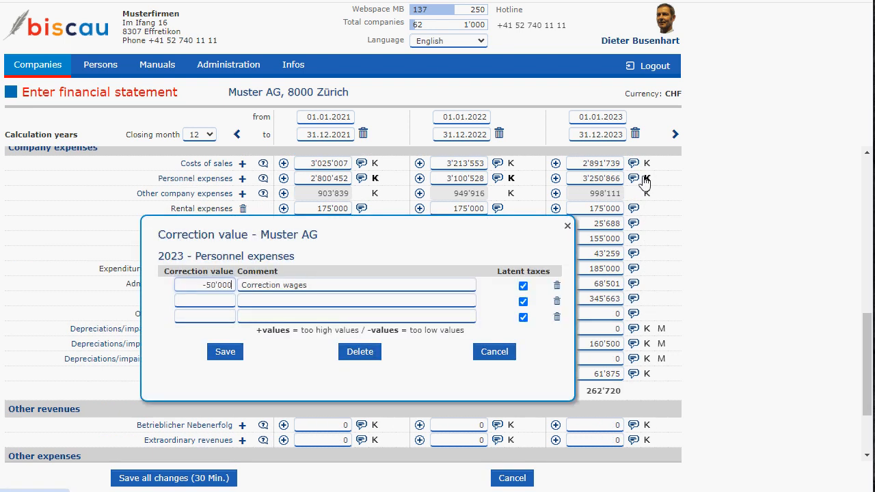
click(497, 353)
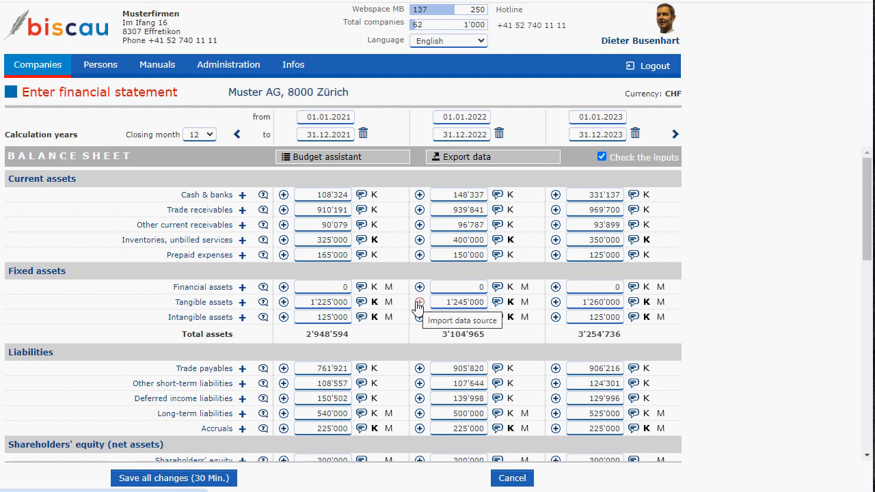
Review the income statement accounts offered for the 2023 inventories correction Angefangene Arbeiten, keep Personnel expenses and close the form.
click(646, 241)
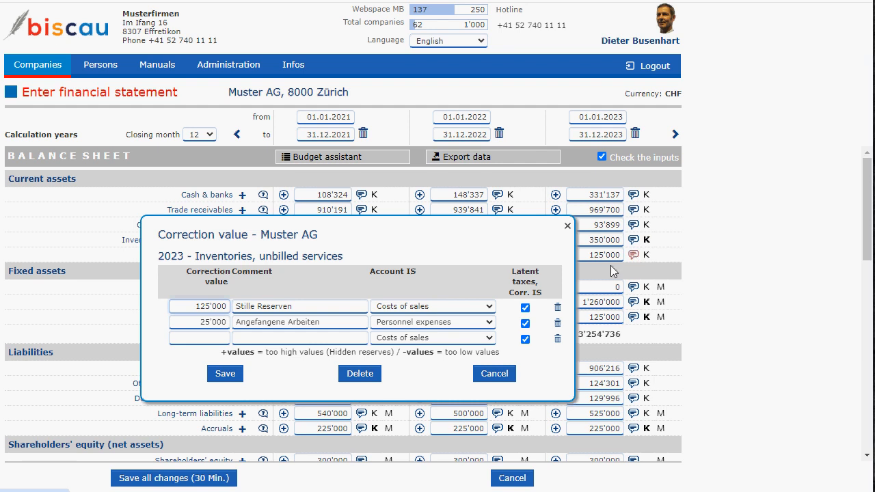
click(491, 323)
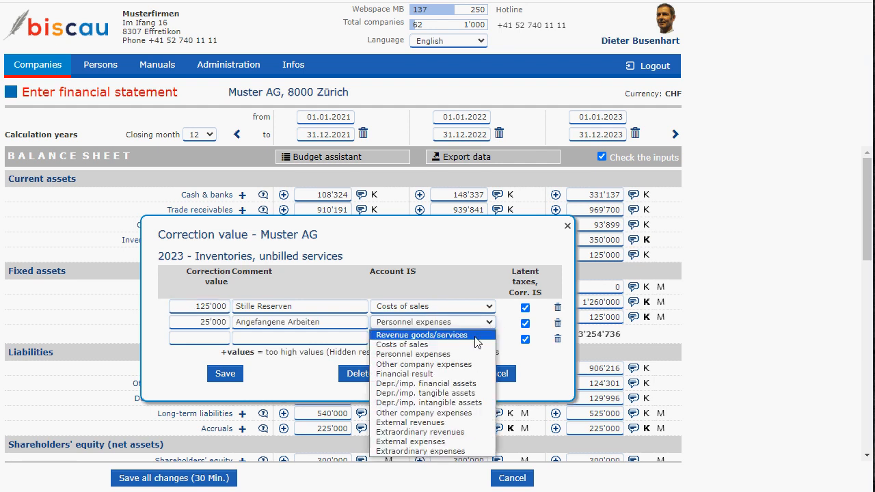
click(441, 351)
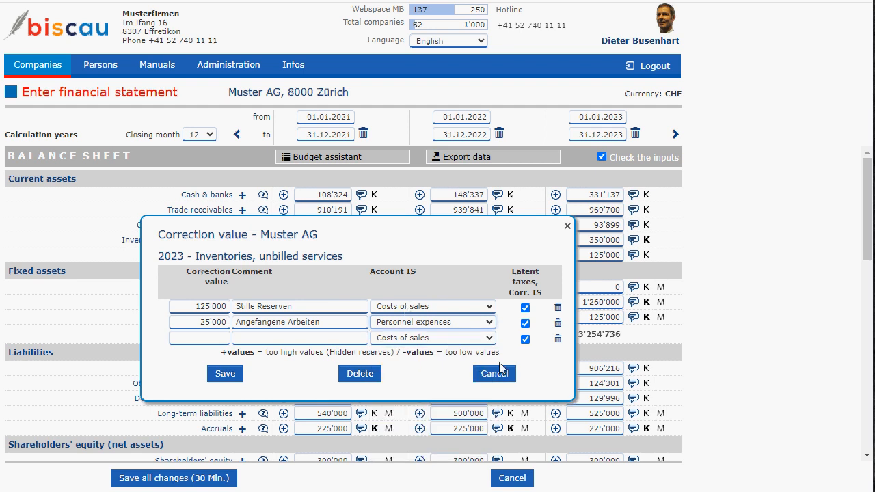
click(225, 374)
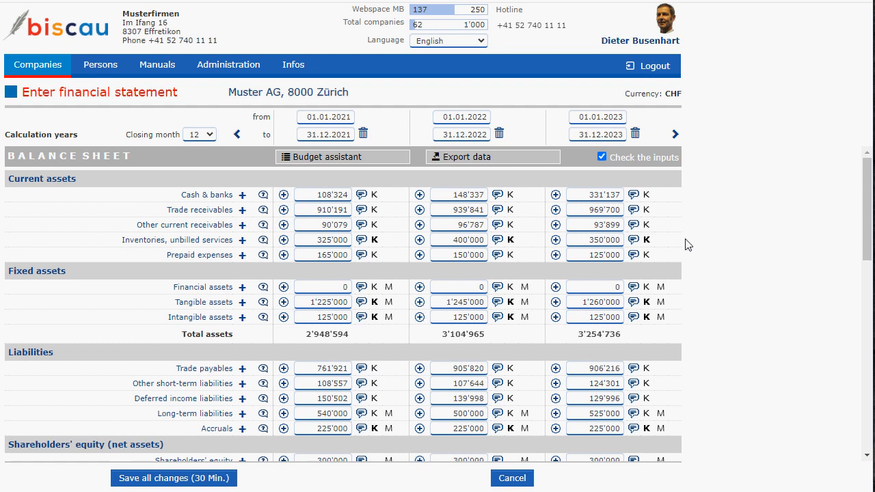
Open the 2023 cash flow statement entry for Results carried forward of Muster AG.
scroll(688, 245, down, 2)
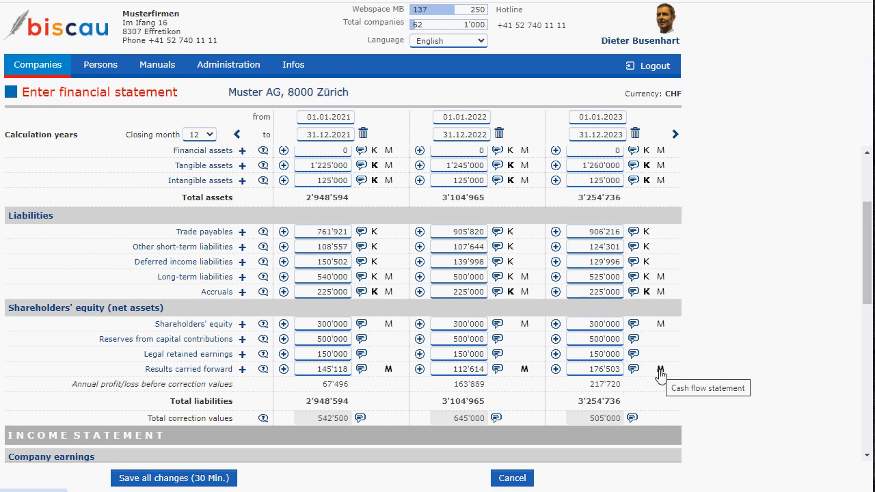
click(659, 369)
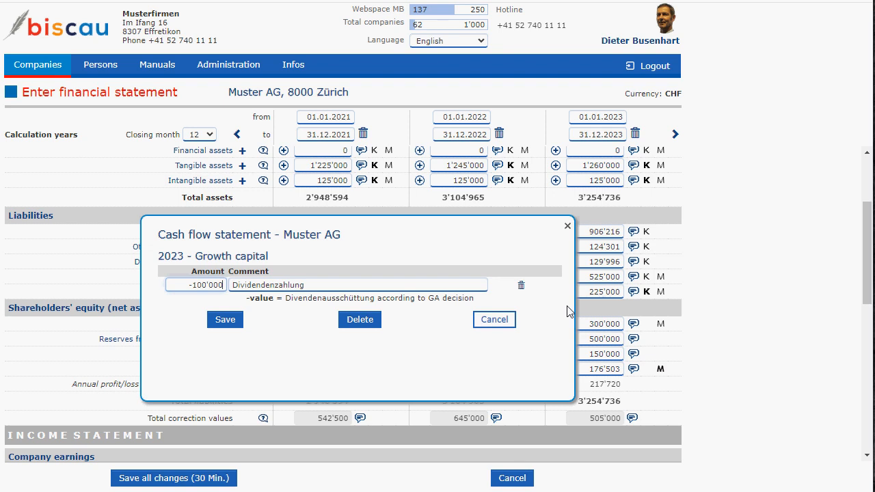
Close the 2023 Growth capital cash flow entry without saving.
click(492, 320)
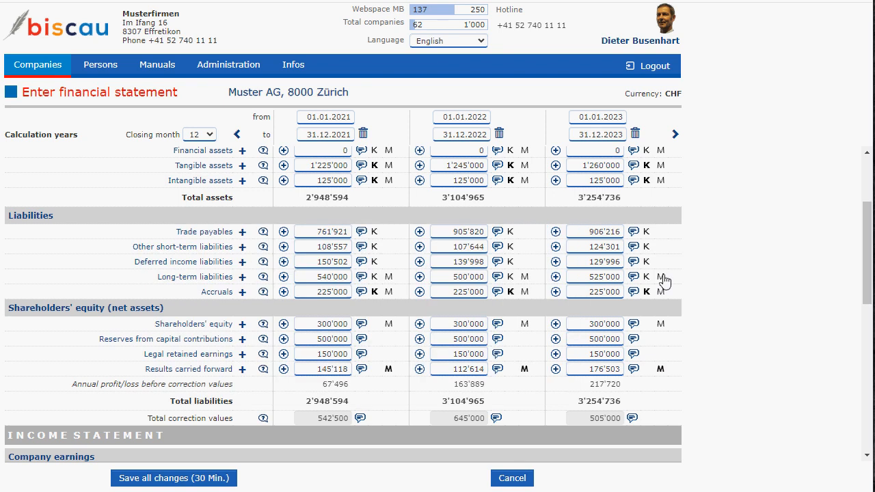
click(661, 164)
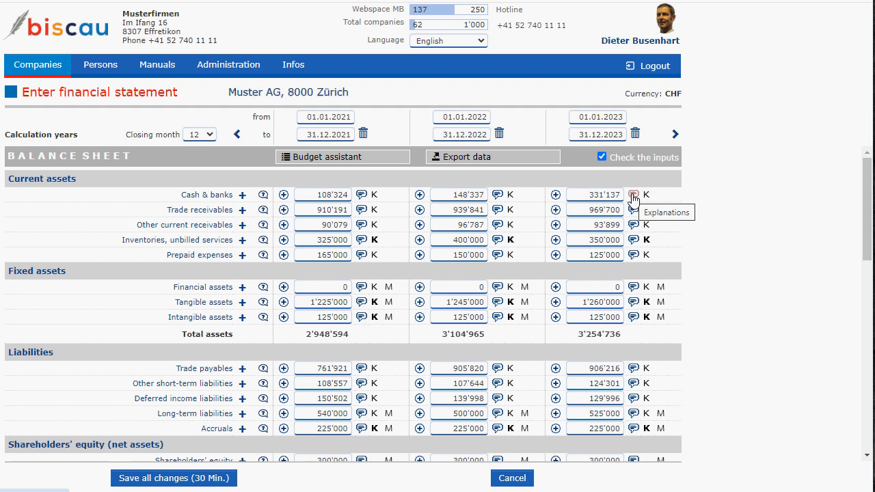
Write a 2023 explanation for Cash & banks with the lines Titel and Text, formatting Titel as Header 1.
click(633, 197)
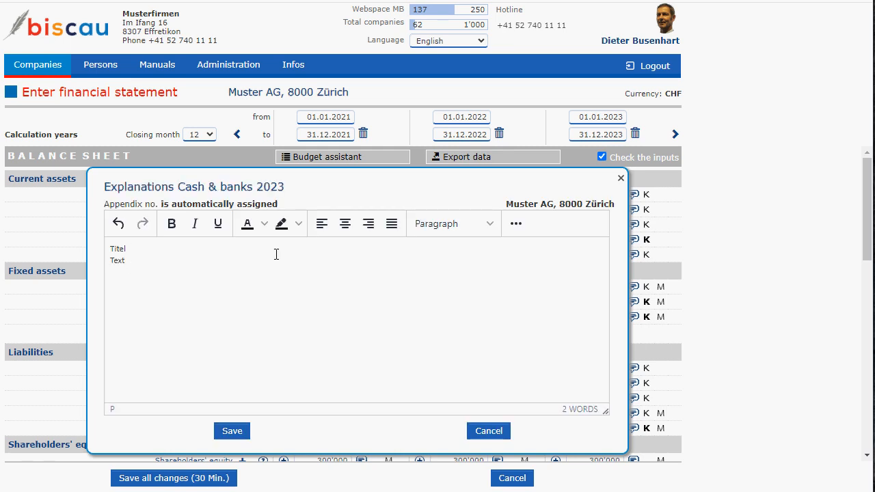
click(437, 225)
mouse_move(453, 252)
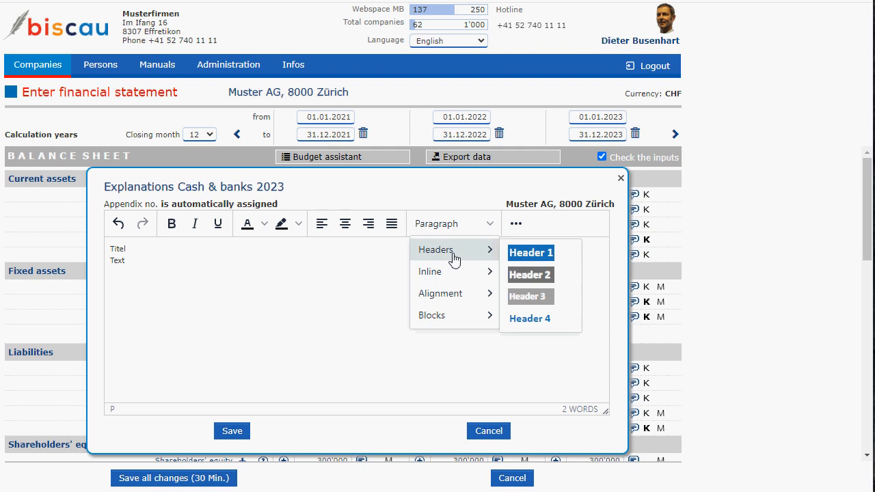
click(525, 253)
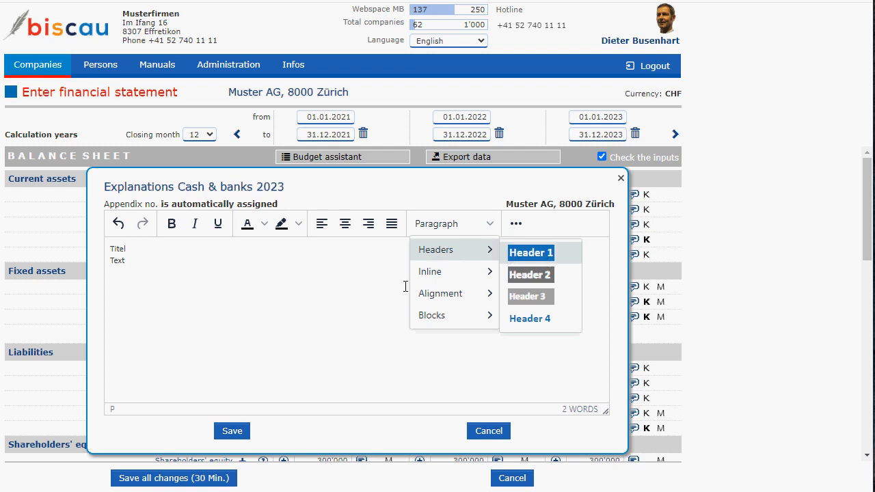
click(148, 289)
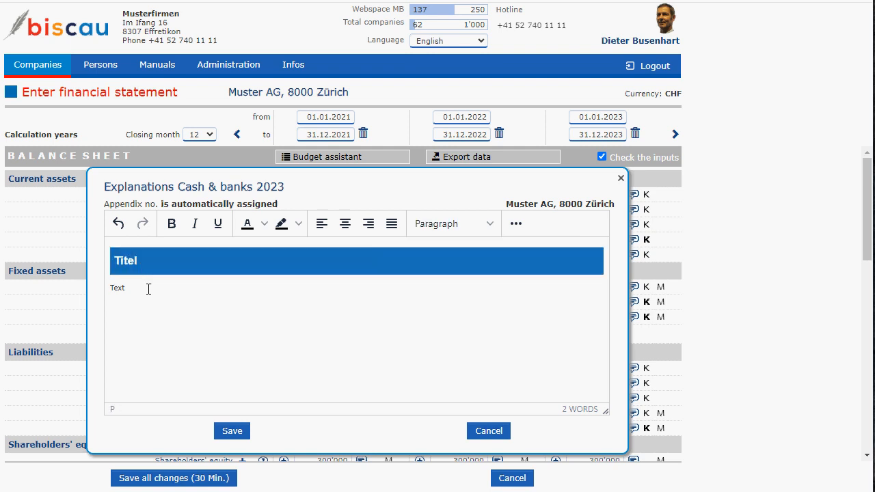
Insert the account details table below Text in the Cash & banks explanation and save it.
click(517, 224)
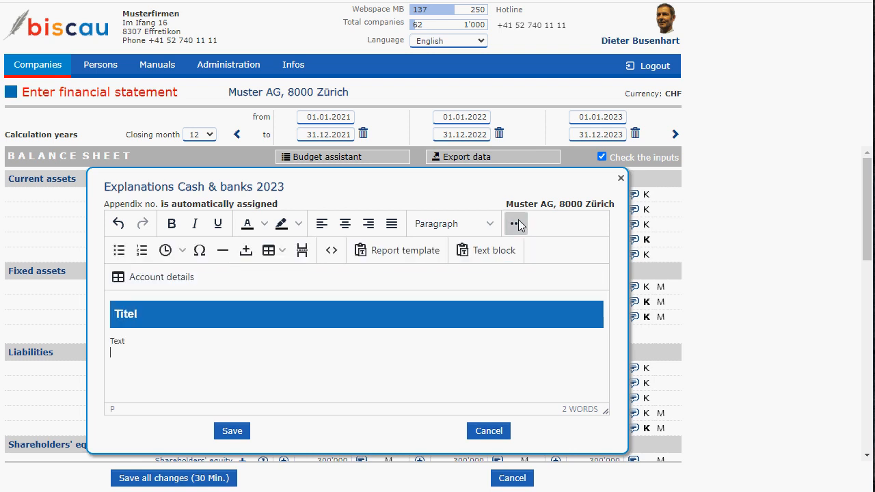
click(145, 277)
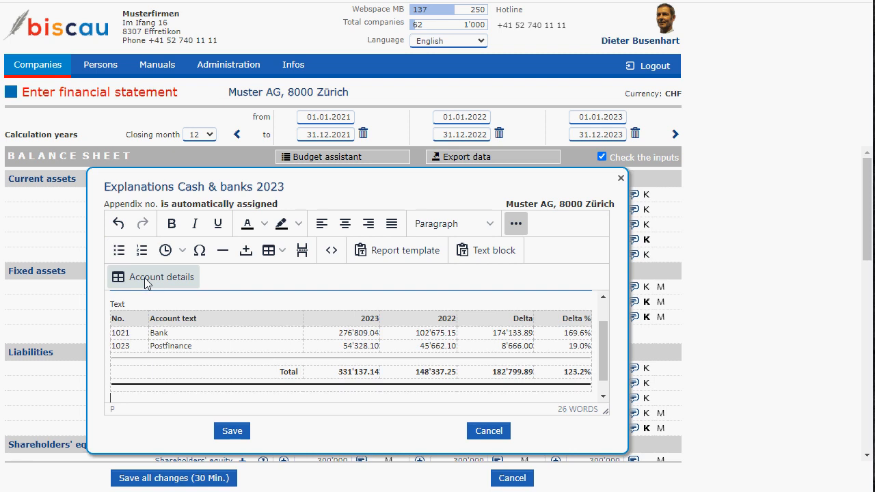
click(239, 433)
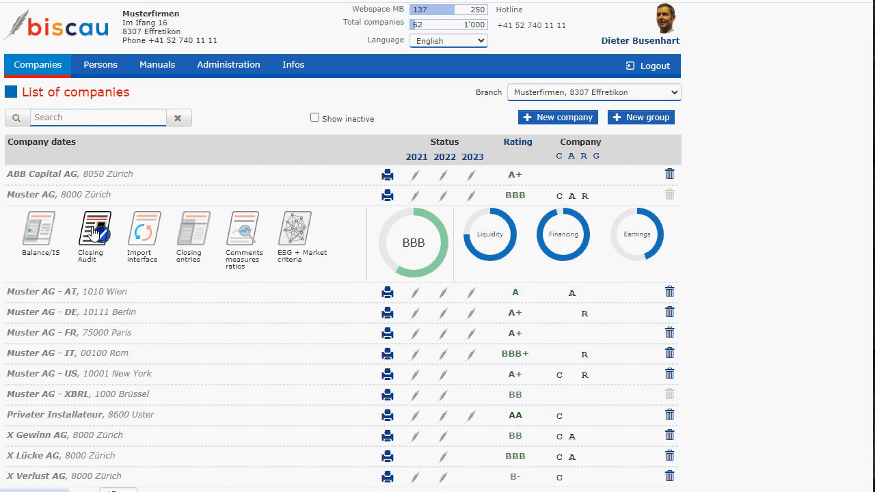
Open the year-end closing and audit of Muster AG and set the date of publication to 16.04.2024.
click(94, 231)
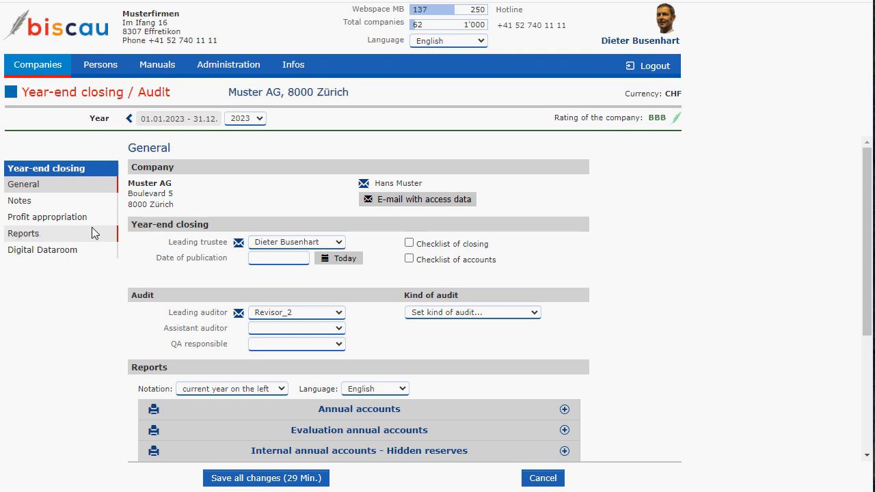
click(344, 266)
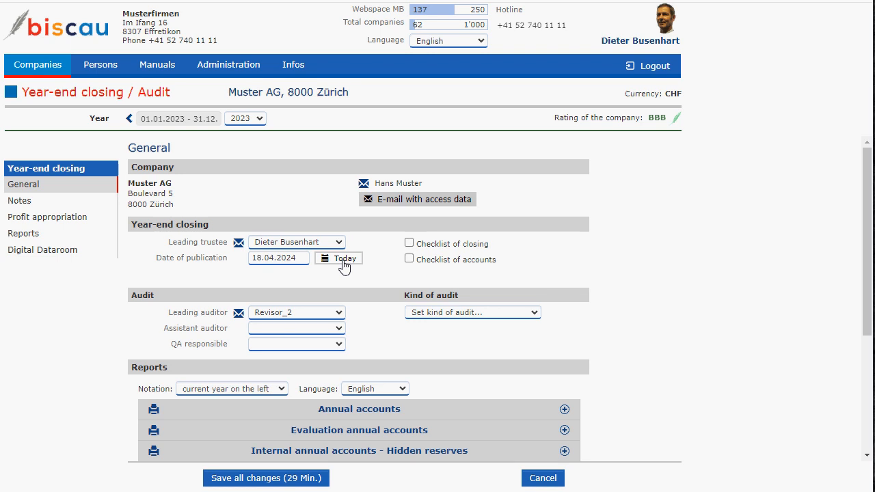
click(259, 261)
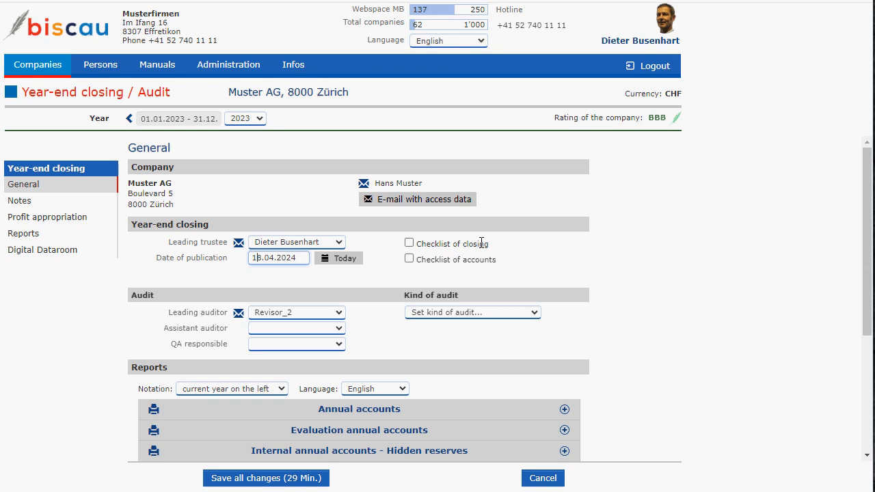
text(6)
Review the 2023 Notes, from the supplementary explanations to the additional specifications.
click(18, 202)
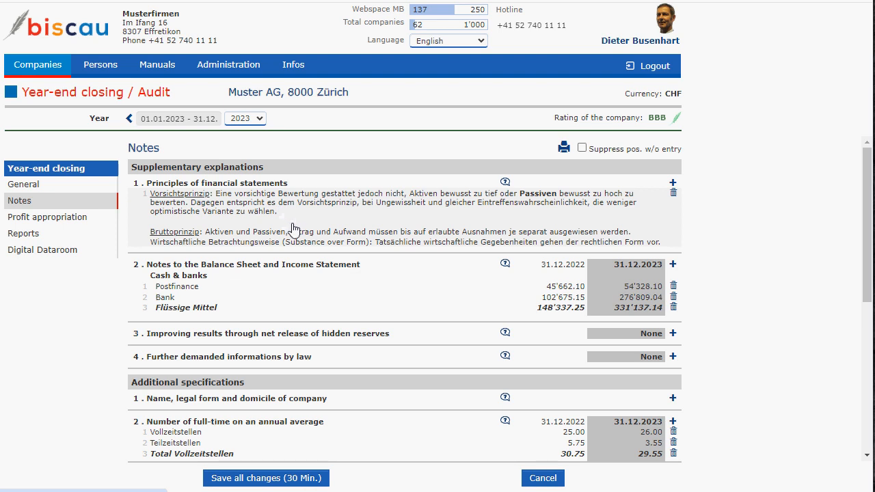
scroll(305, 281, down, 3)
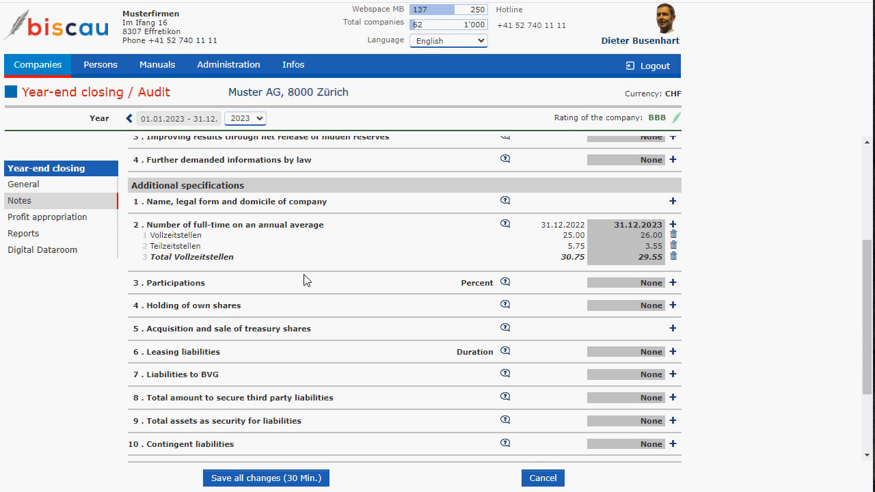
scroll(305, 280, up, 3)
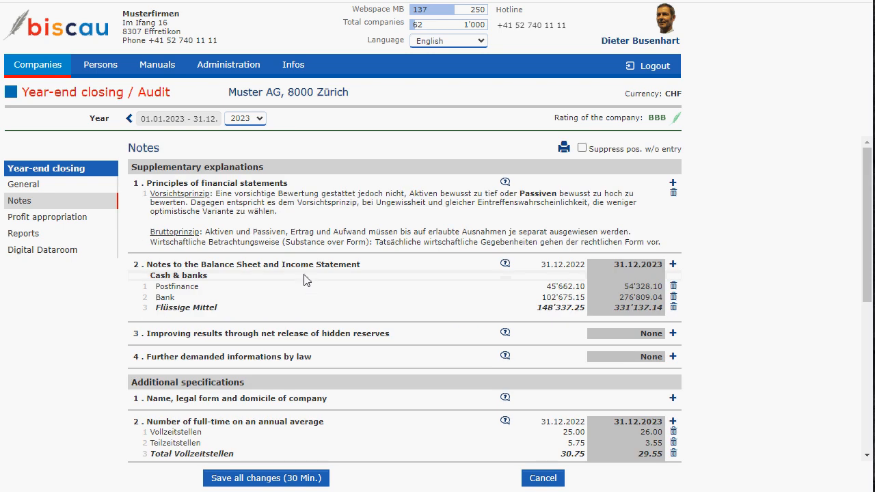
Review the 2023 profit appropriation and view the blank form for a special case royalty, closing it unsaved.
click(57, 220)
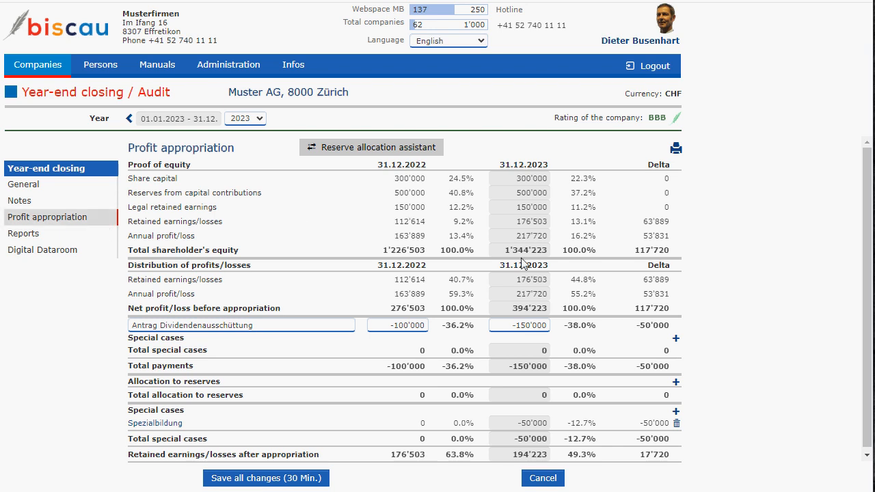
scroll(409, 334, down, 1)
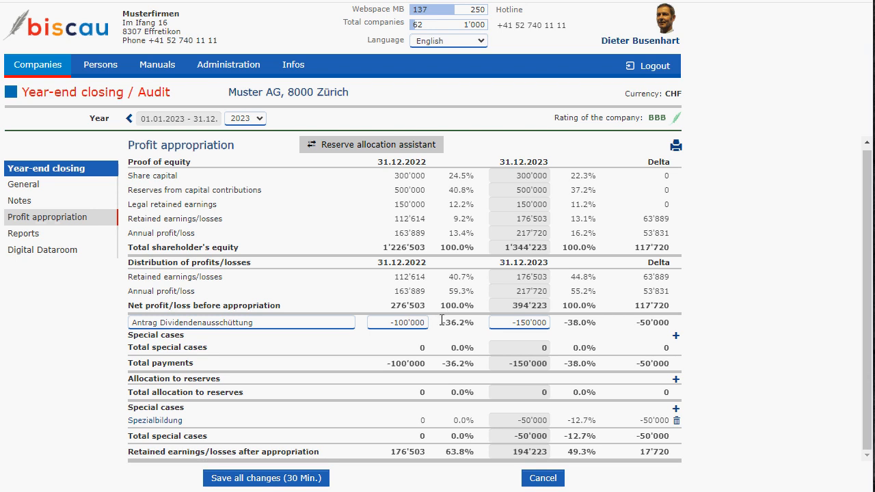
click(675, 338)
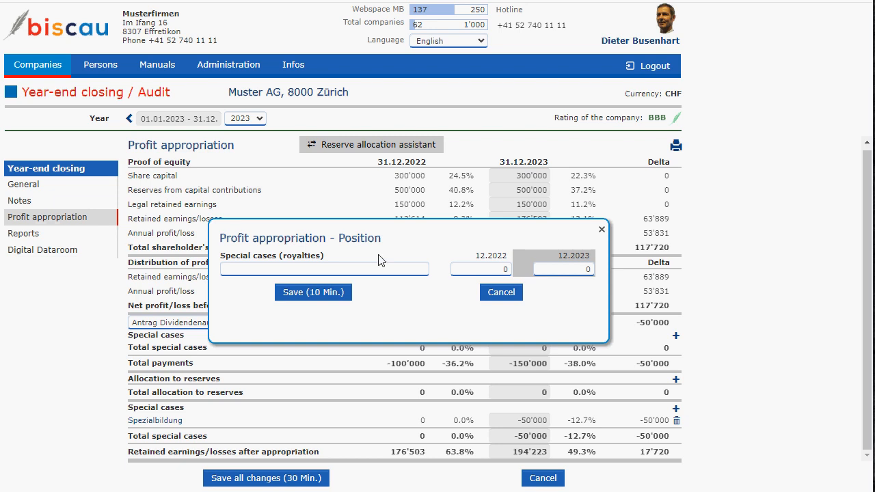
click(511, 293)
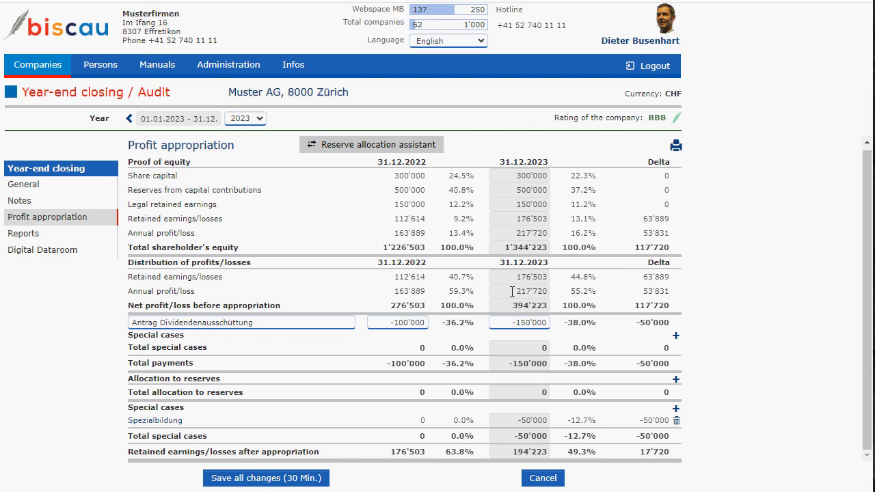
Activate the Checklist of closing and the Checklist of accounts in the general year-end closing settings.
click(22, 184)
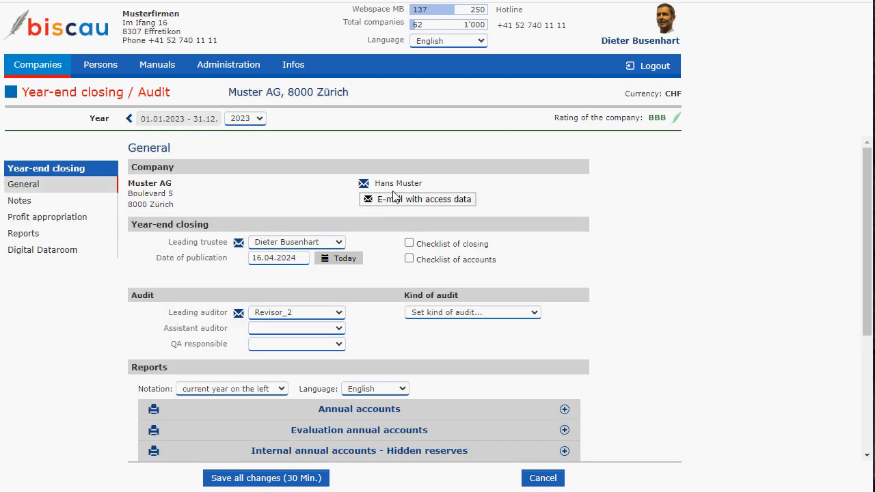
click(408, 243)
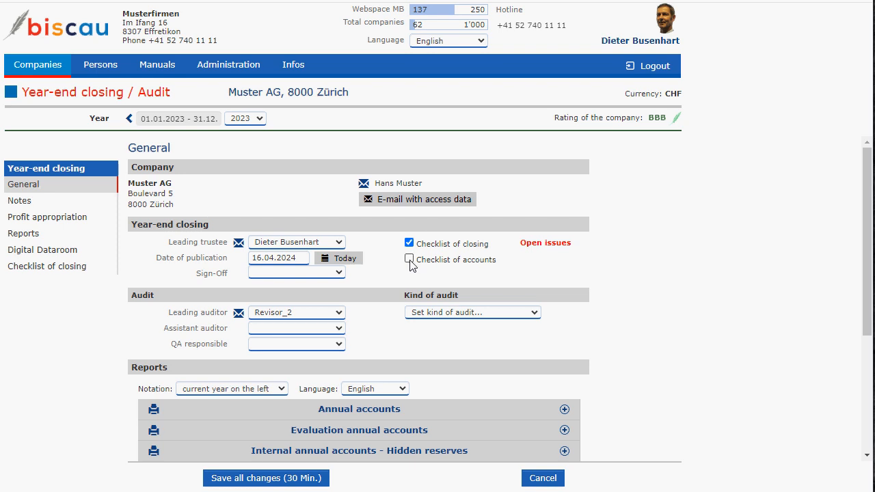
click(409, 260)
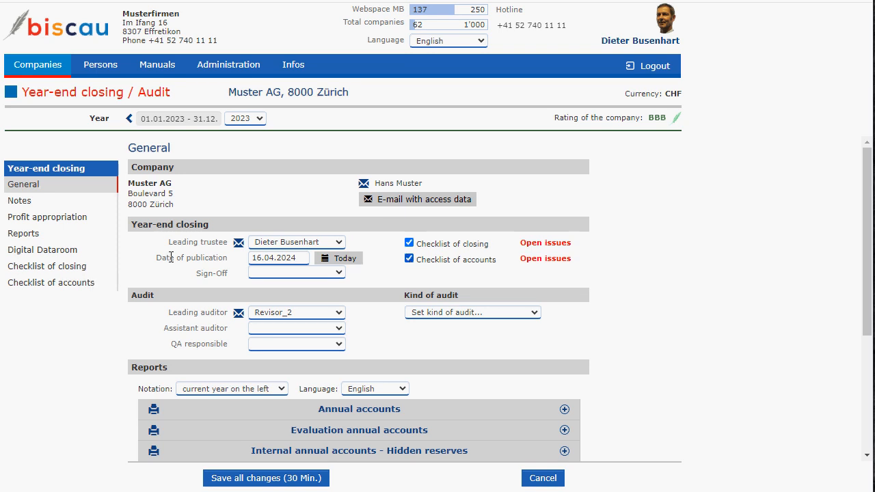
Expand all sections of the Checklist of closing and look through their items.
click(43, 270)
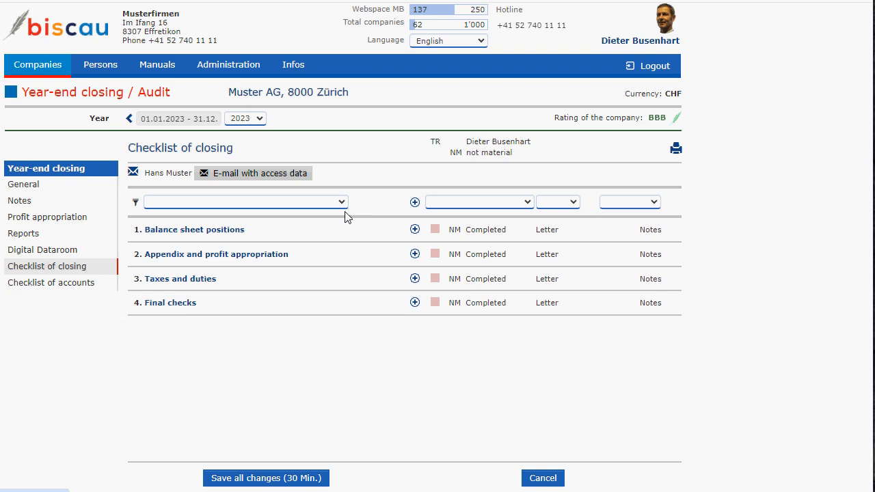
click(414, 201)
scroll(331, 299, down, 10)
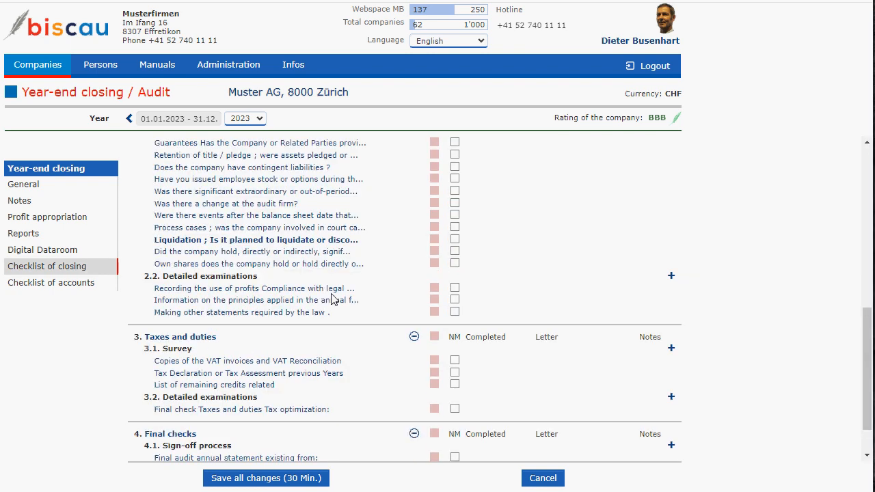
scroll(331, 299, up, 10)
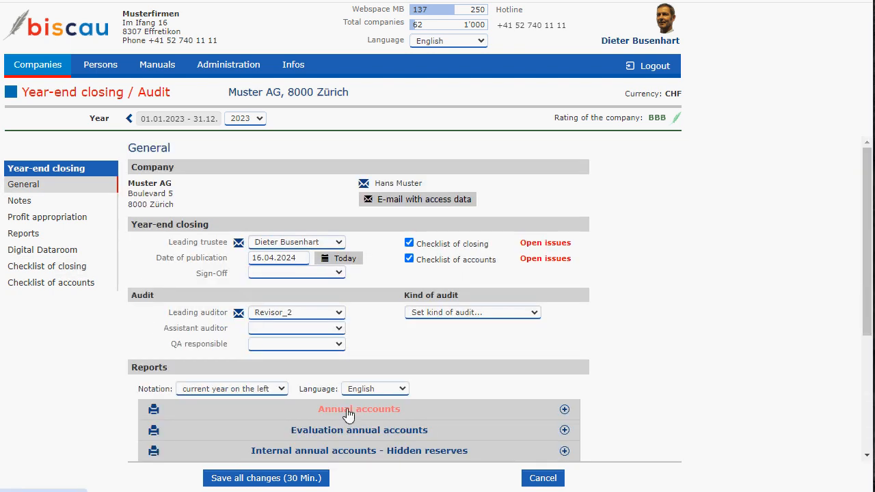
Return to the general year-end closing settings and expand the print options of the Annual accounts report.
click(348, 410)
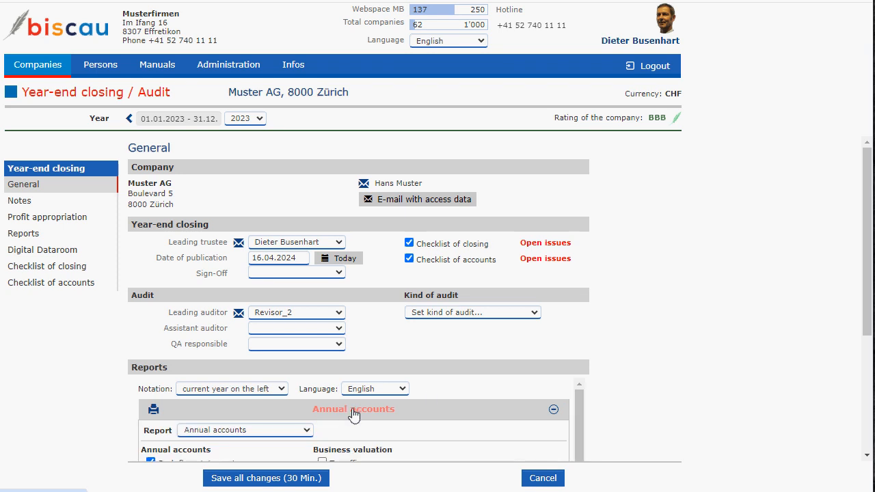
scroll(430, 399, down, 1)
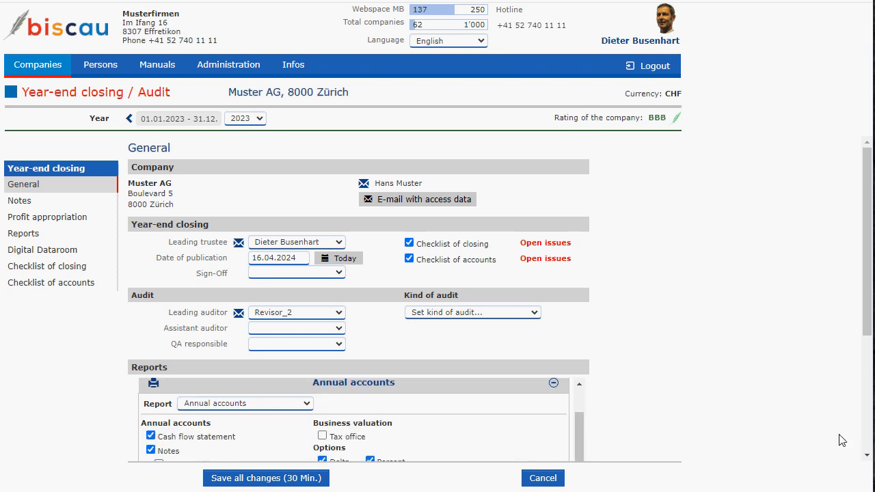
scroll(153, 289, down, 2)
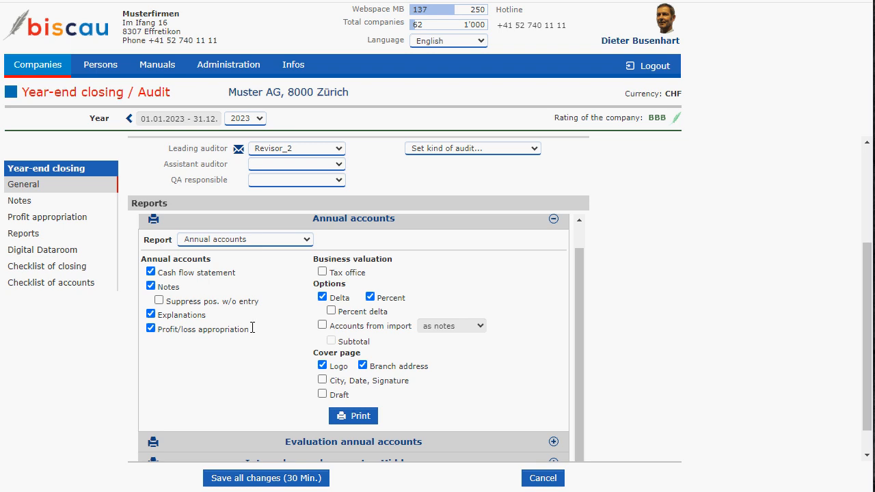
Try including the accounts from import in the annual accounts, as notes and in balance/is, and leave them out.
click(367, 326)
click(481, 328)
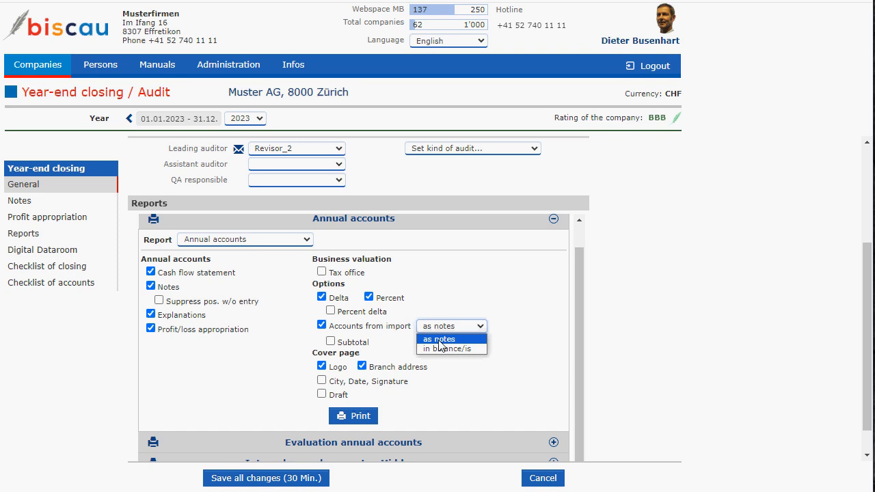
click(439, 340)
click(454, 326)
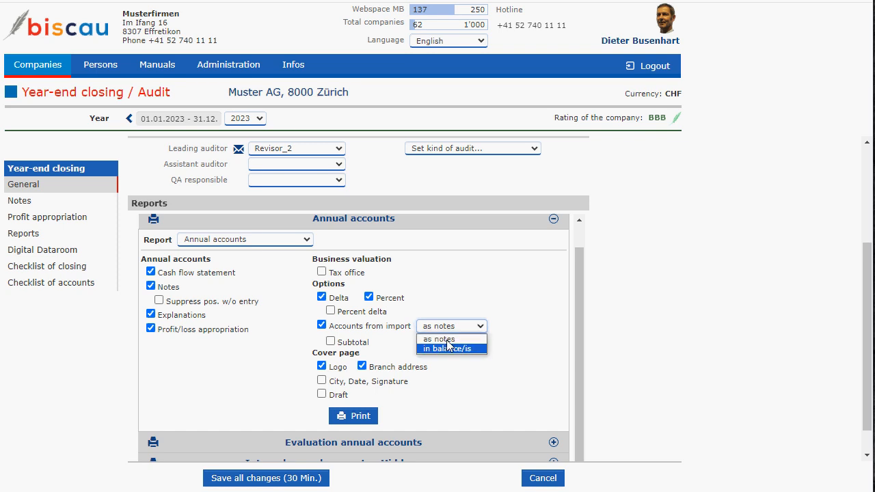
click(447, 347)
click(322, 325)
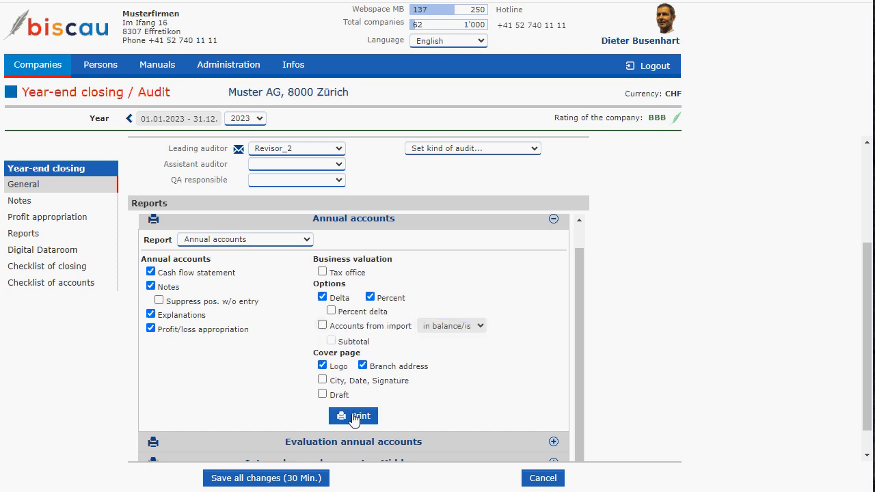
Generate the 2023 annual accounts report, open it as a PDF, and view its balance sheet and income statement pages.
click(354, 418)
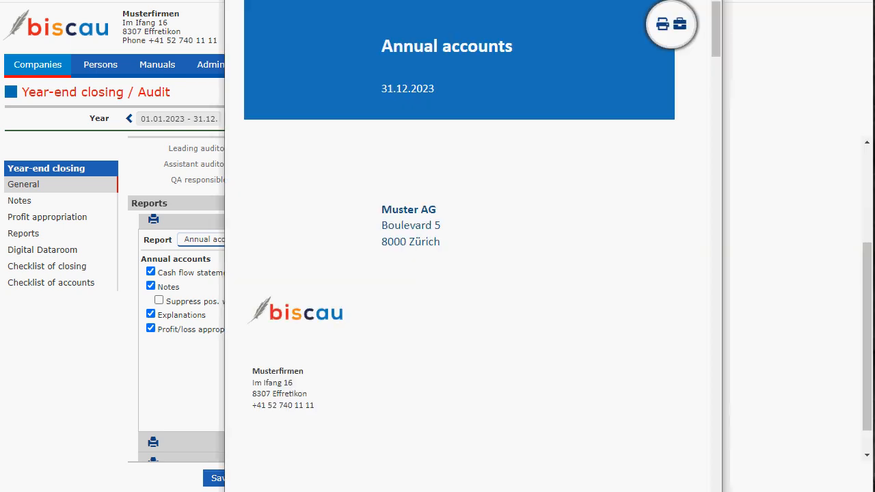
click(652, 34)
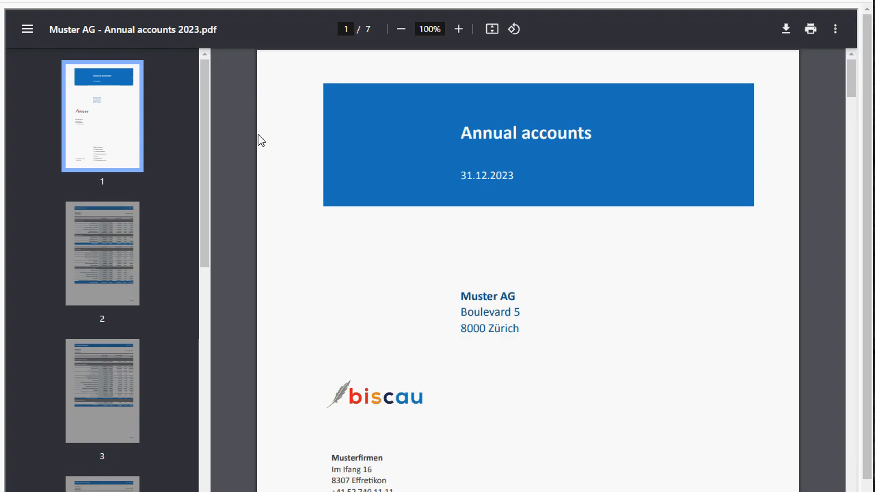
click(120, 233)
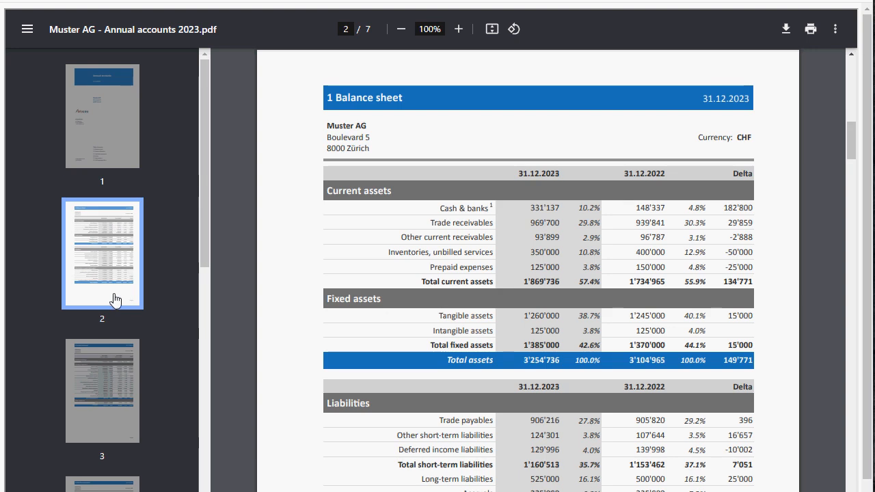
click(106, 374)
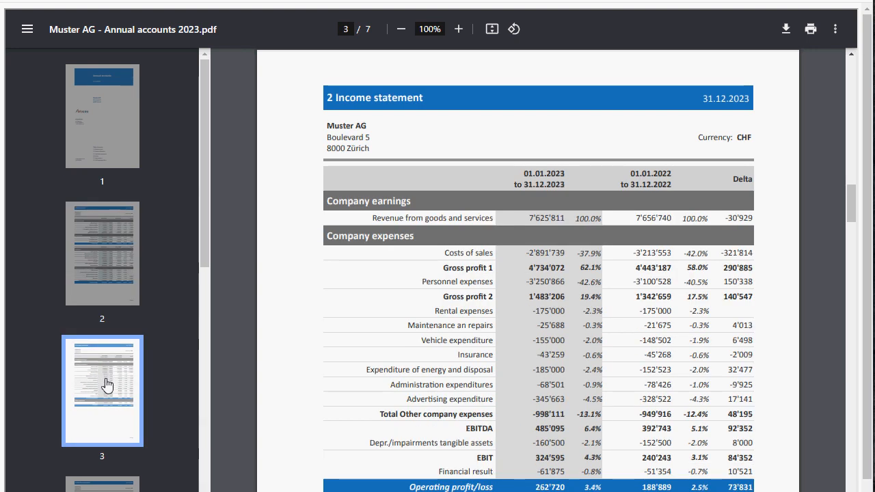
View the cash flow statement, notes, explanations and profit appropriation pages of the annual accounts PDF.
click(106, 374)
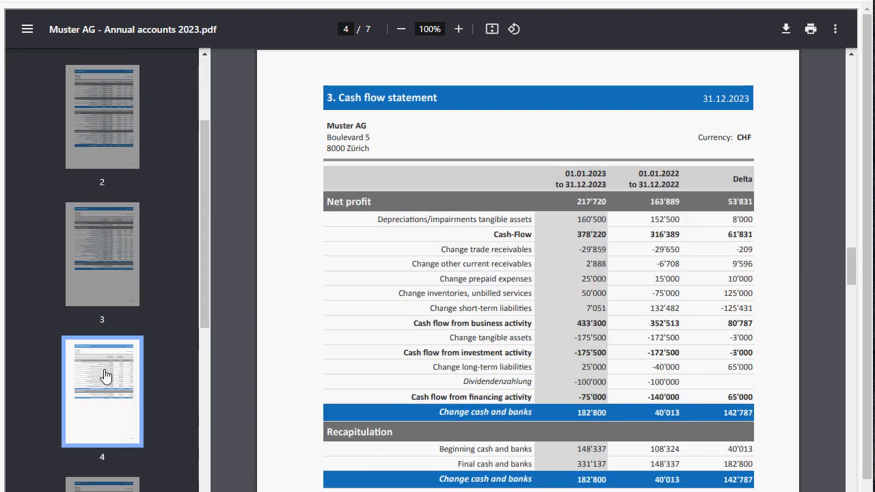
click(106, 375)
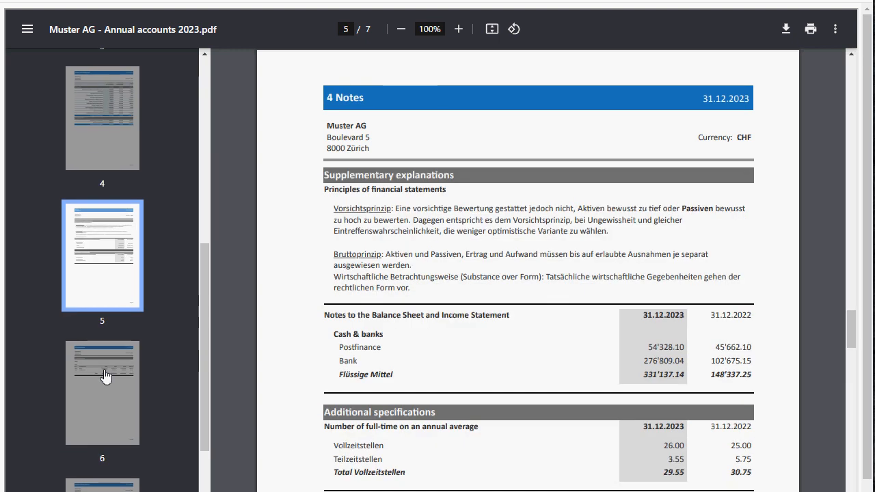
click(106, 375)
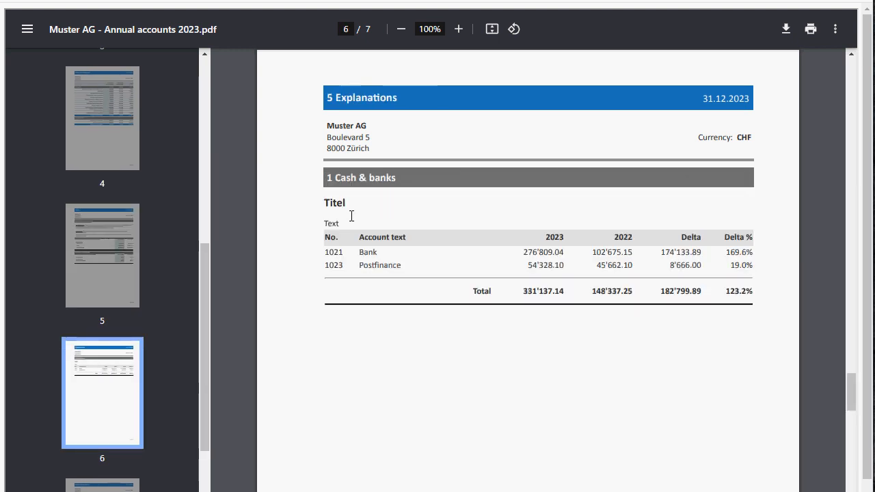
scroll(112, 378, down, 1)
scroll(112, 378, down, 3)
click(108, 388)
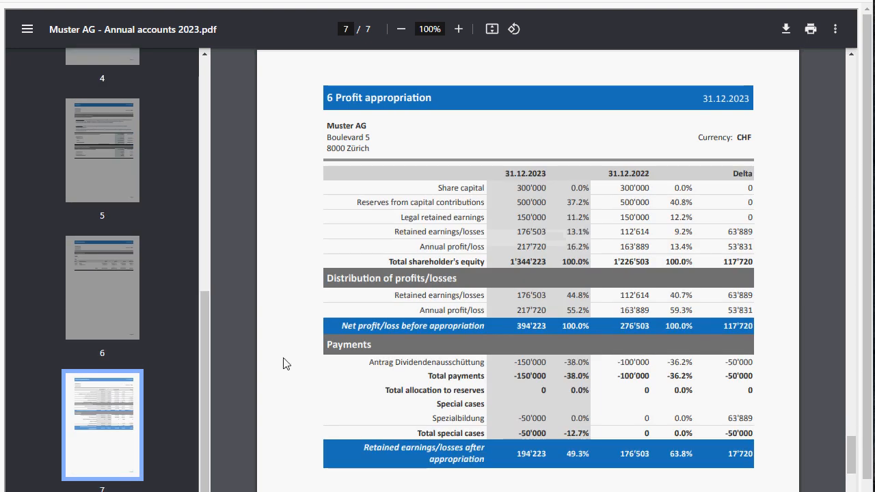
scroll(278, 208, down, 2)
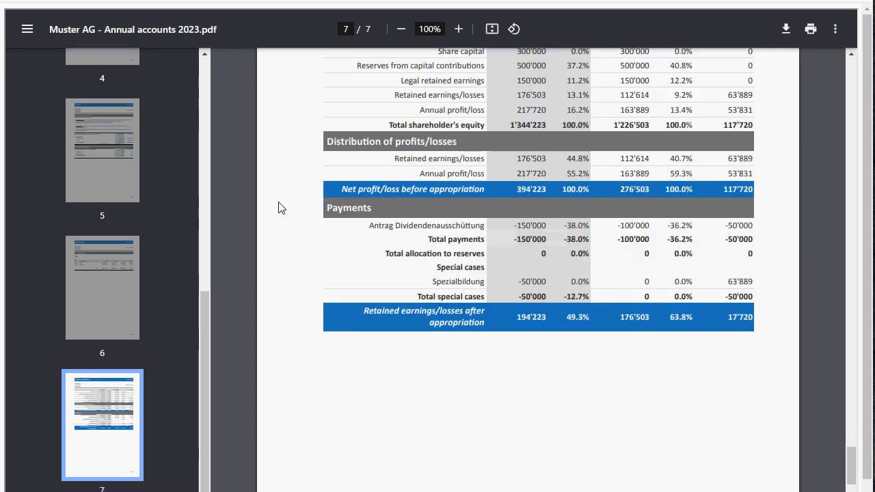
scroll(278, 207, up, 3)
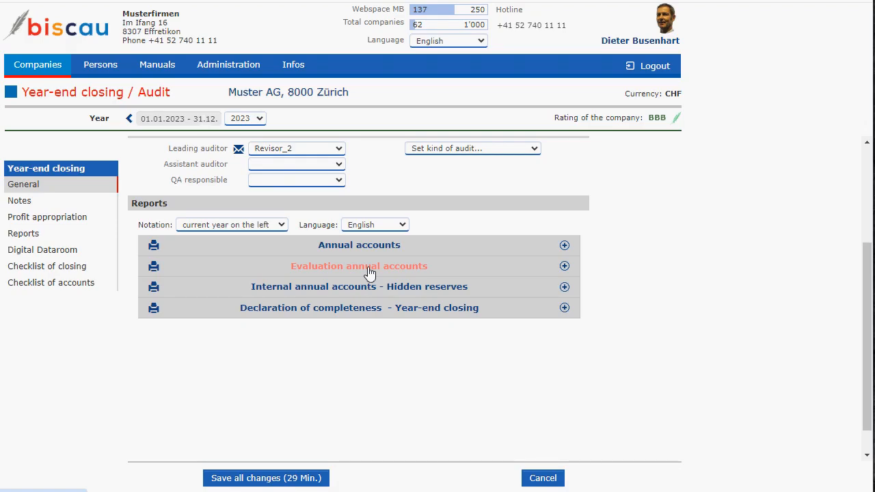
Generate the Evaluation annual accounts report with the preset options and review its risk assessment and reference numbers.
click(369, 272)
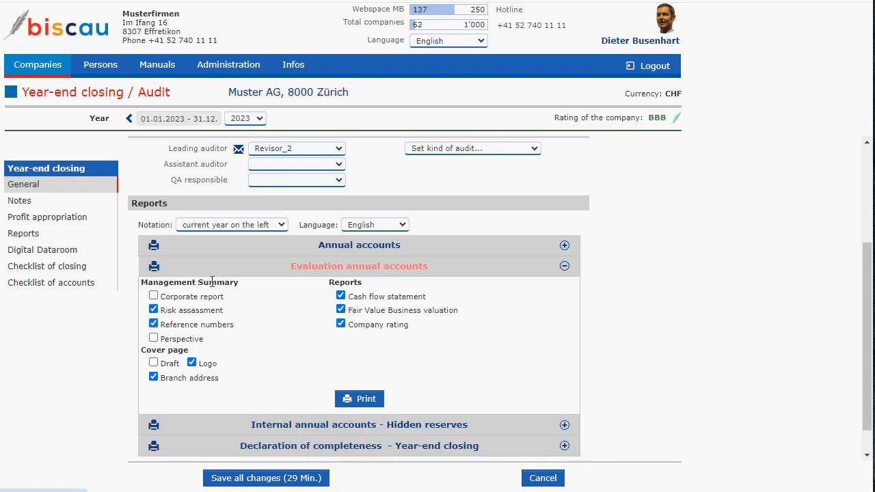
click(356, 400)
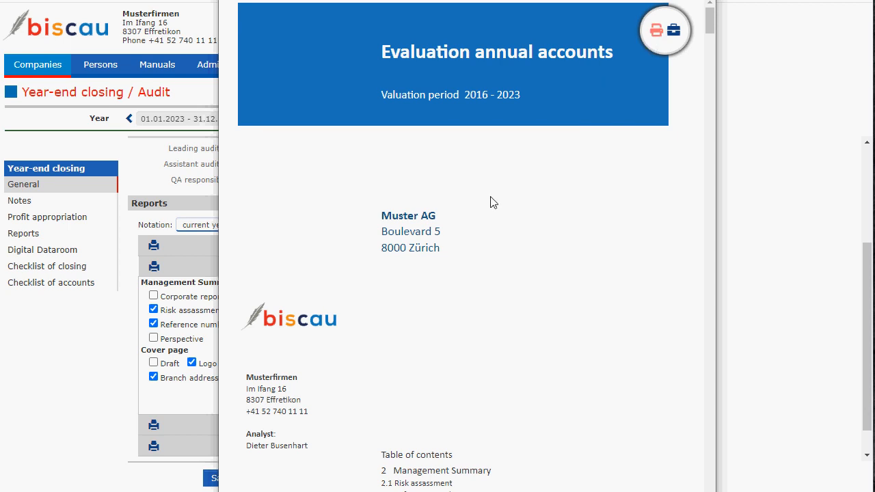
scroll(490, 199, down, 5)
scroll(491, 200, down, 5)
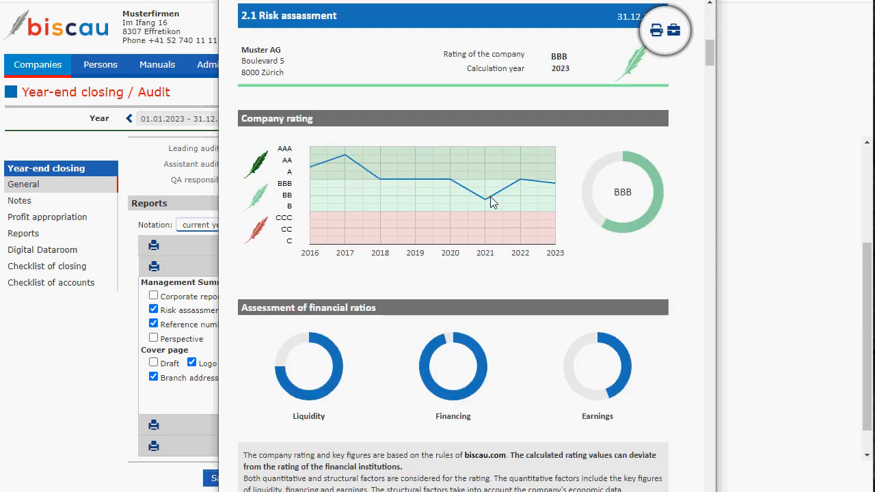
scroll(328, 212, down, 1)
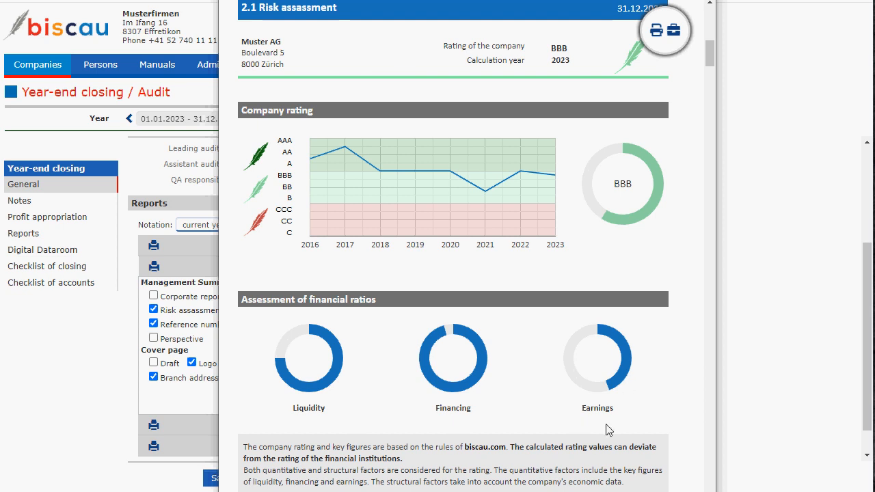
scroll(618, 349, down, 6)
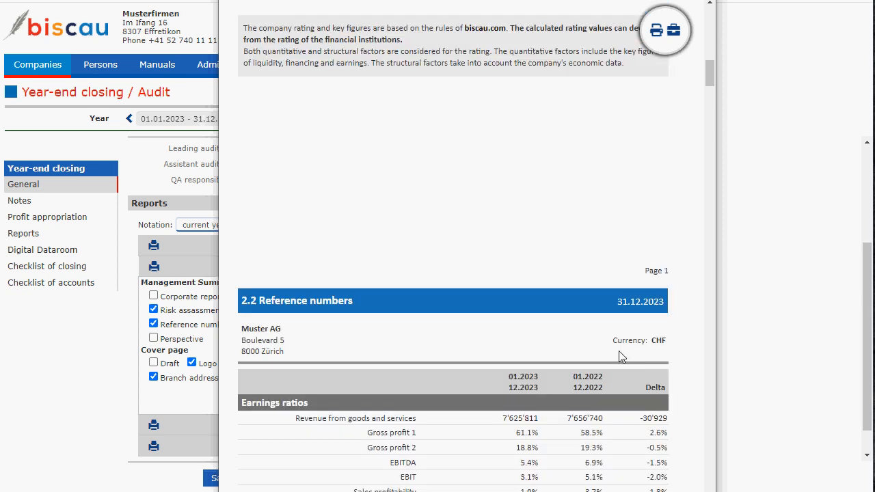
scroll(618, 356, down, 4)
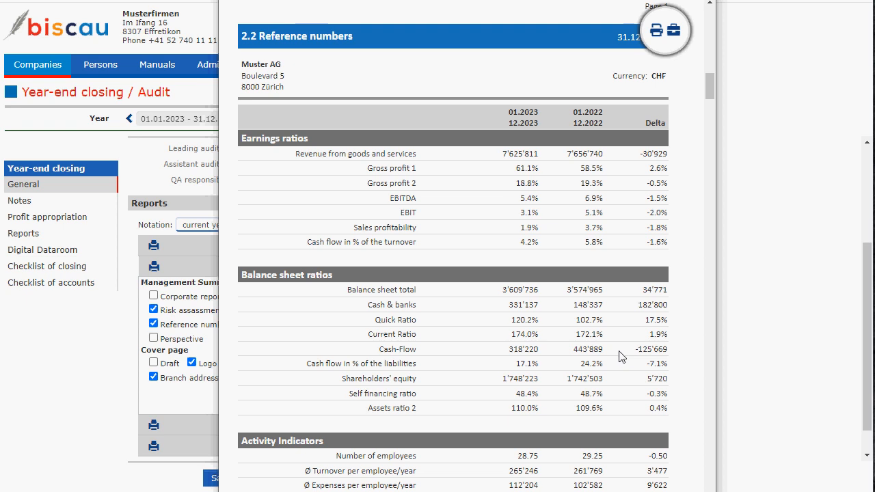
scroll(619, 356, down, 2)
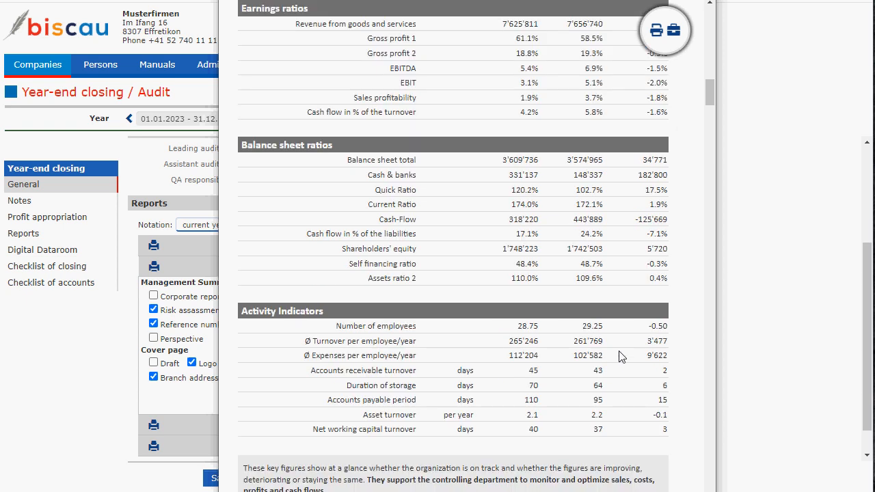
scroll(618, 356, down, 1)
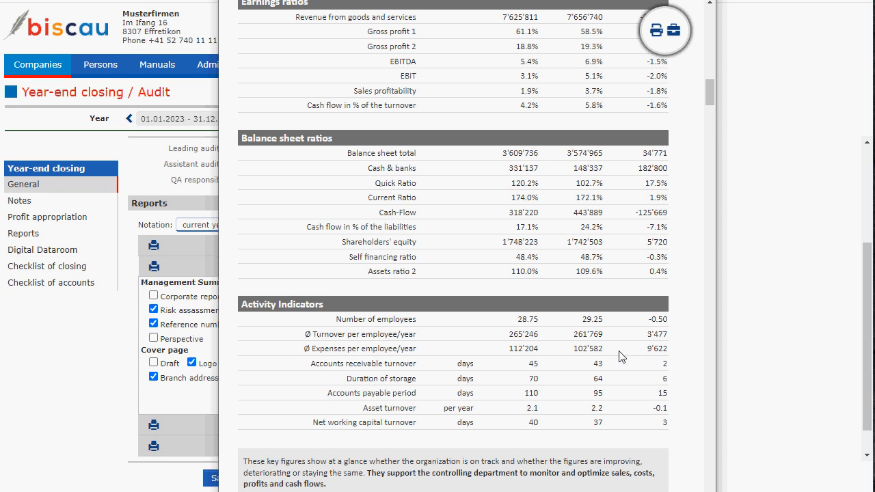
Review the evaluation report's balance sheet, its correction values and the assets and liabilities diagrams.
scroll(618, 356, down, 3)
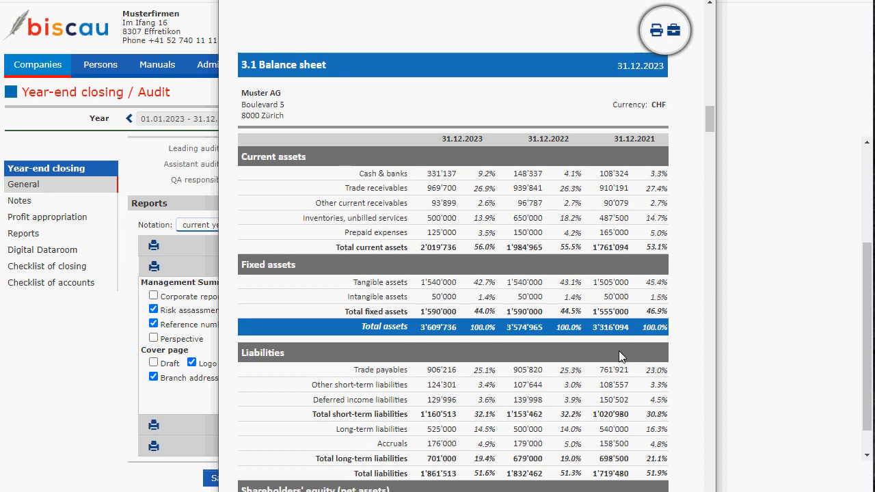
scroll(618, 356, down, 1)
scroll(618, 356, down, 3)
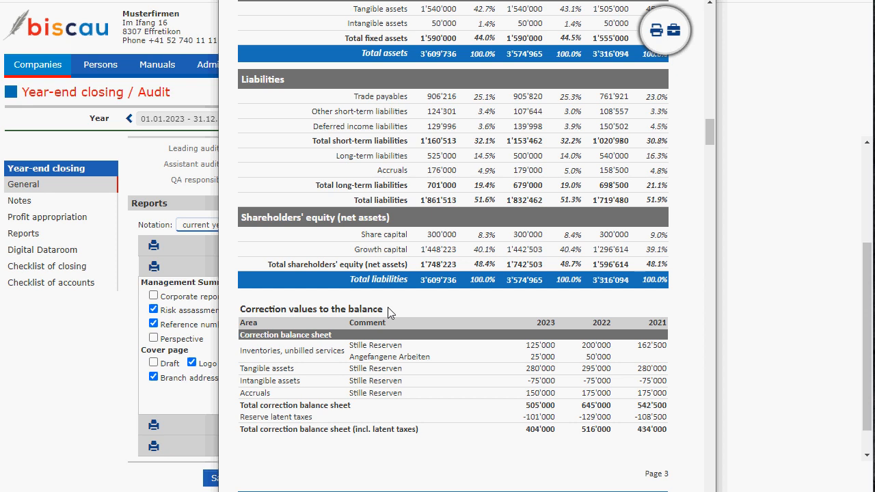
scroll(387, 313, down, 6)
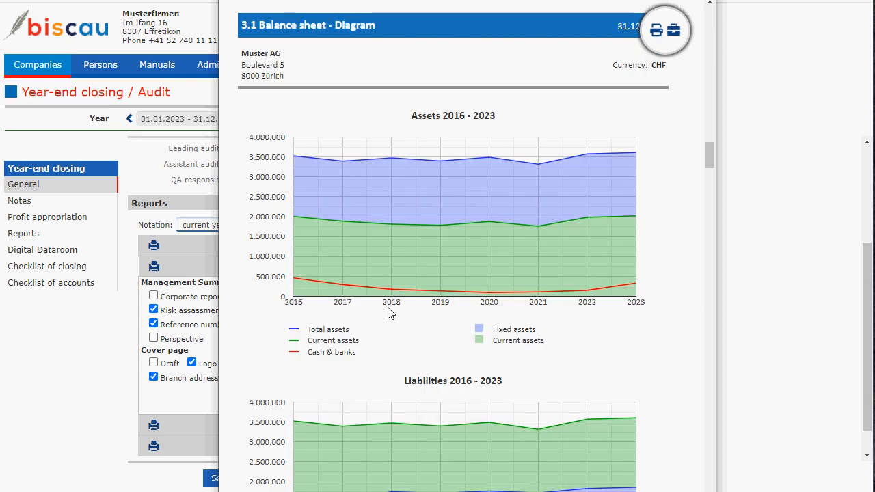
Review the evaluation report's income statement, the correction values to the success estimation and the percentage breakdown diagram.
scroll(387, 313, down, 10)
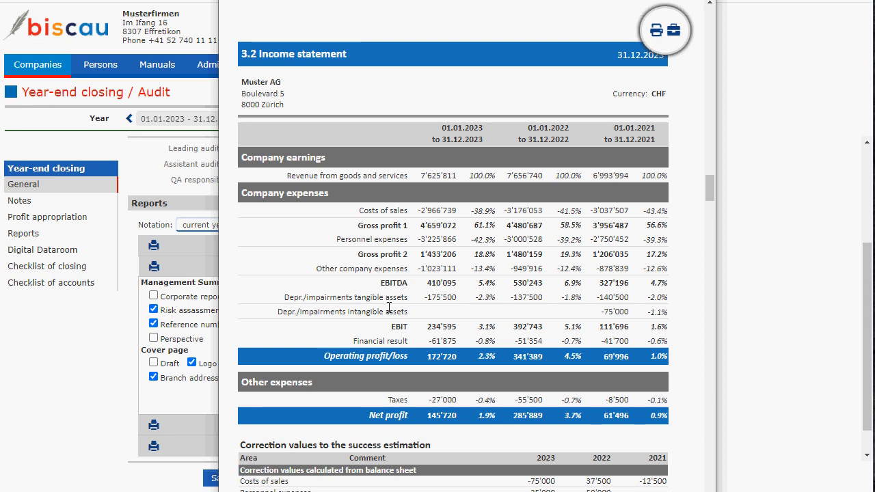
scroll(387, 309, down, 2)
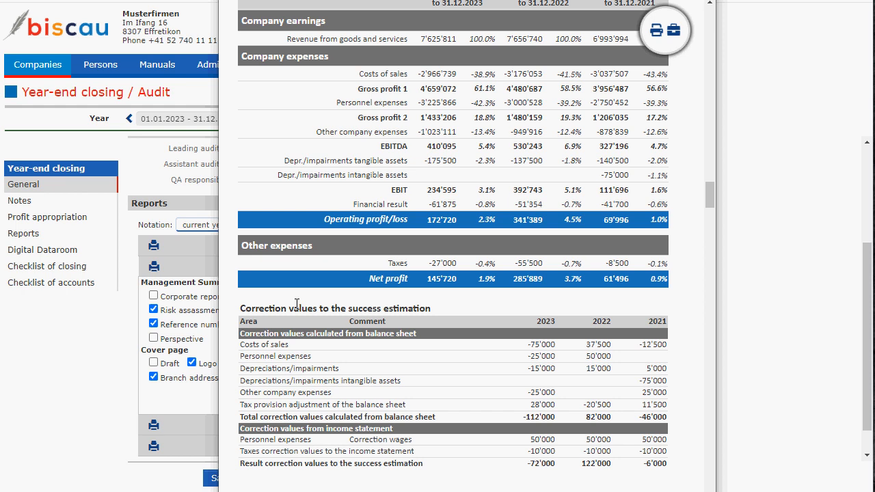
drag(241, 334, 669, 410)
click(438, 313)
scroll(439, 313, down, 5)
scroll(439, 314, down, 2)
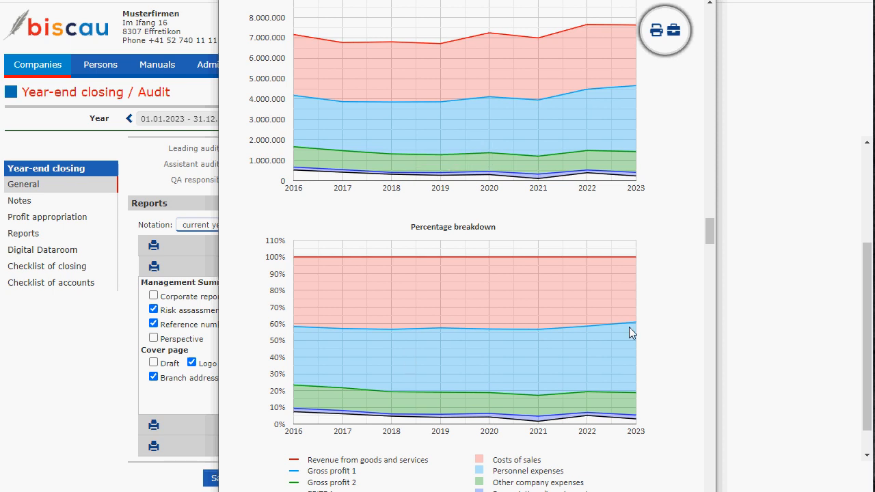
mouse_move(377, 325)
mouse_move(630, 330)
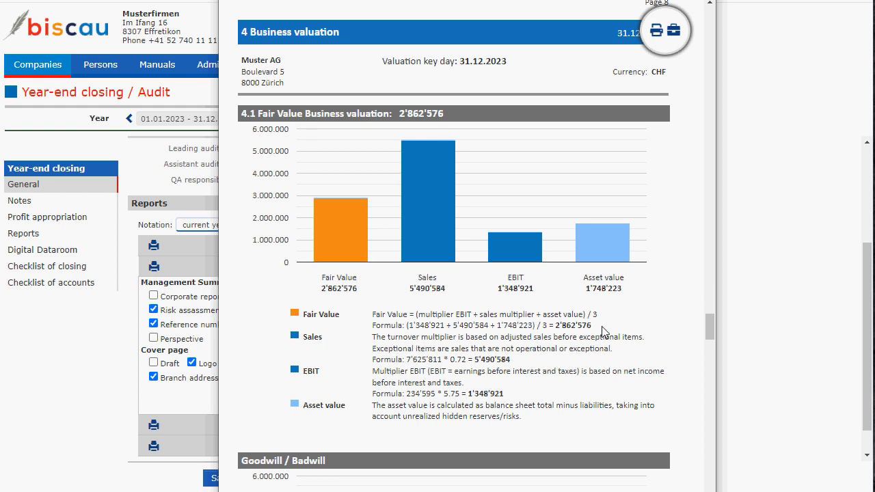
Examine the business valuation section of the report, including the Fair Value timeline and the sales and EBIT multiplier timelines.
scroll(602, 328, down, 10)
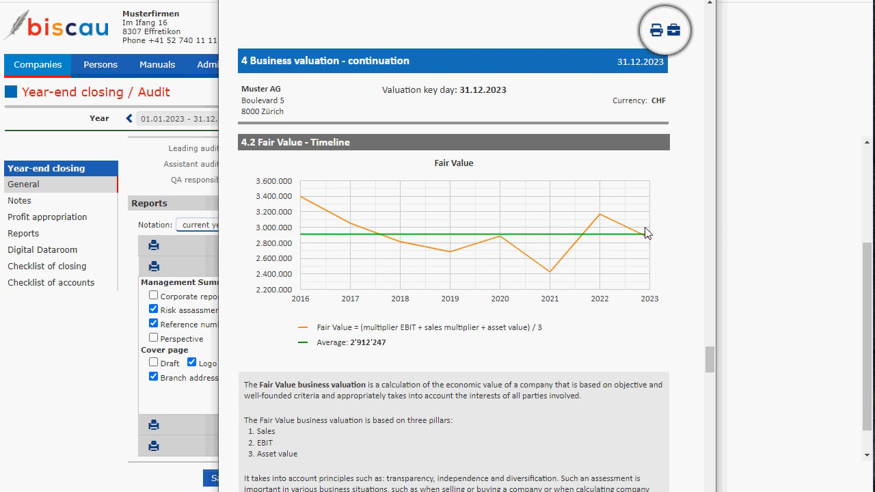
mouse_move(649, 234)
scroll(649, 234, down, 10)
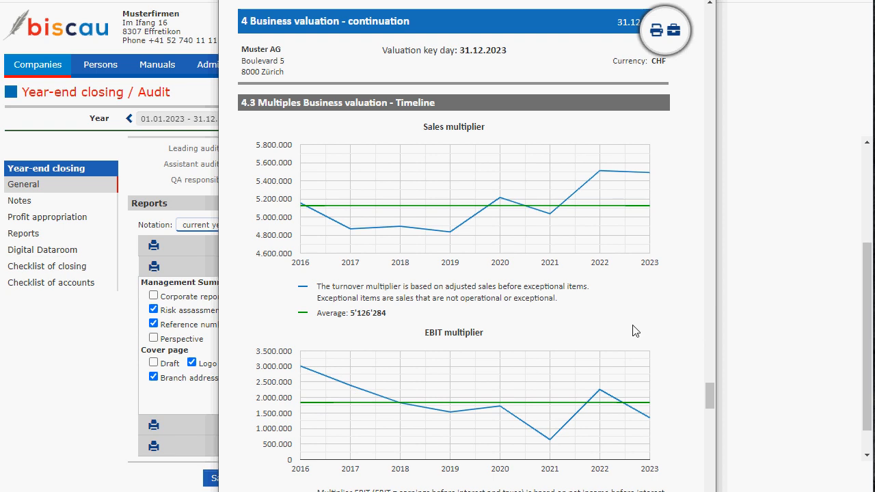
scroll(635, 330, down, 6)
scroll(635, 330, down, 4)
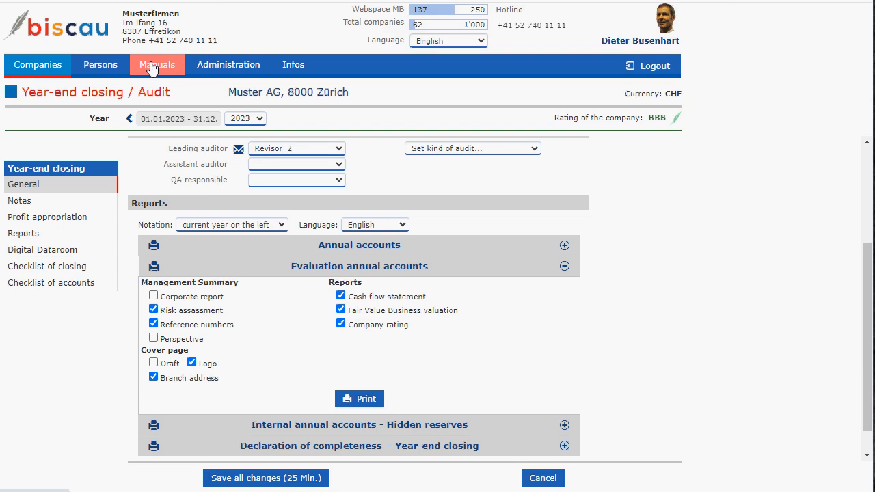
Open the manuals and video downloads, view and collapse the Import Interface entry, and look at the Business valuation entry.
click(151, 69)
click(48, 193)
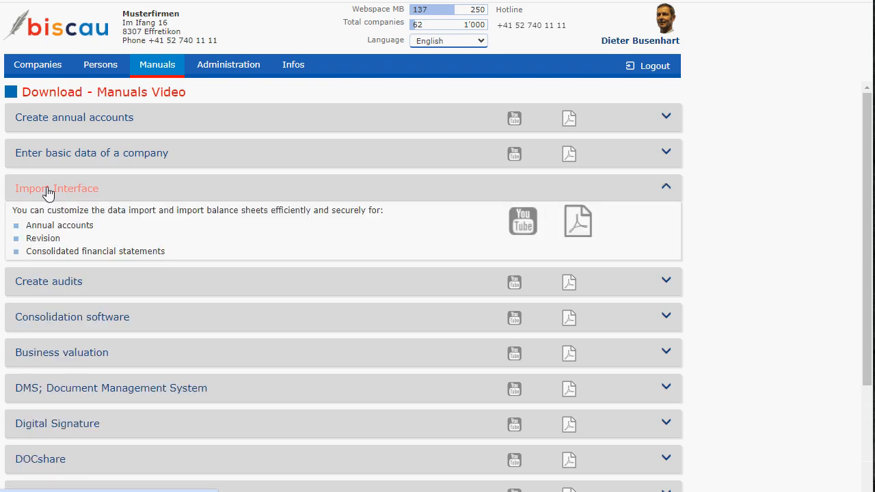
click(47, 194)
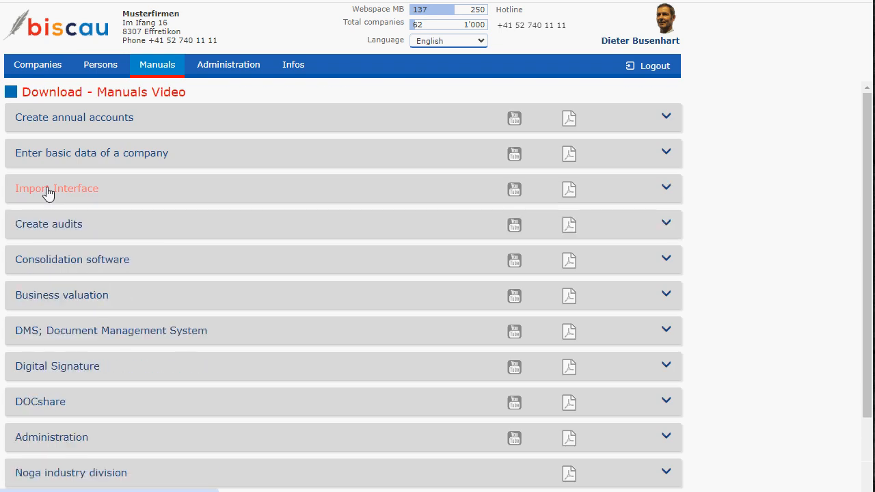
click(56, 301)
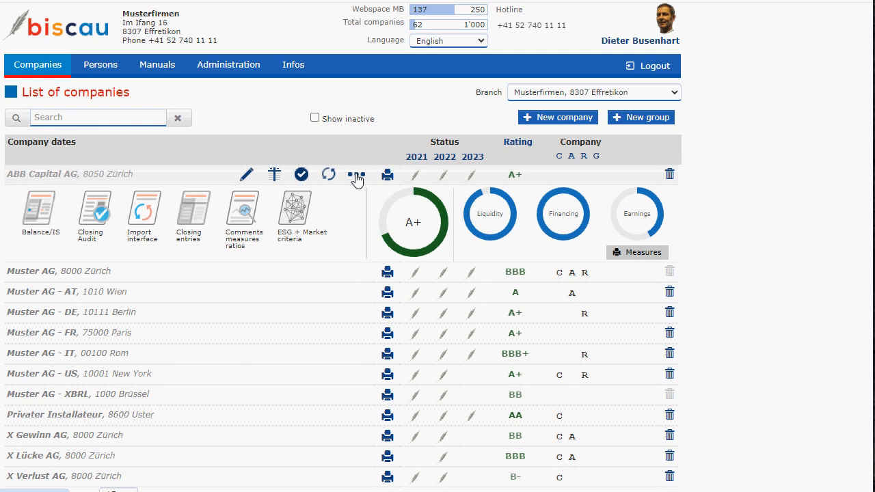